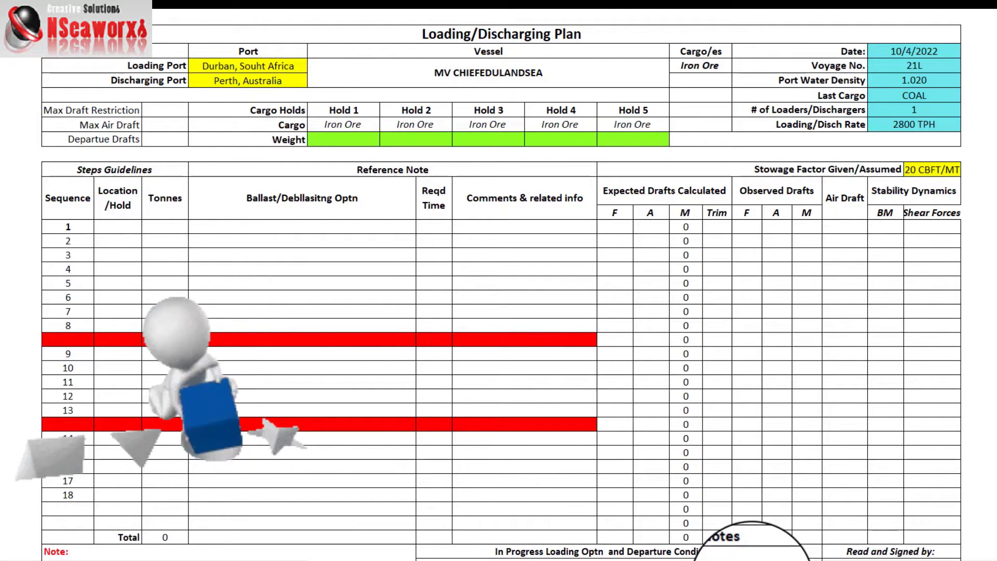
left_click(134, 82)
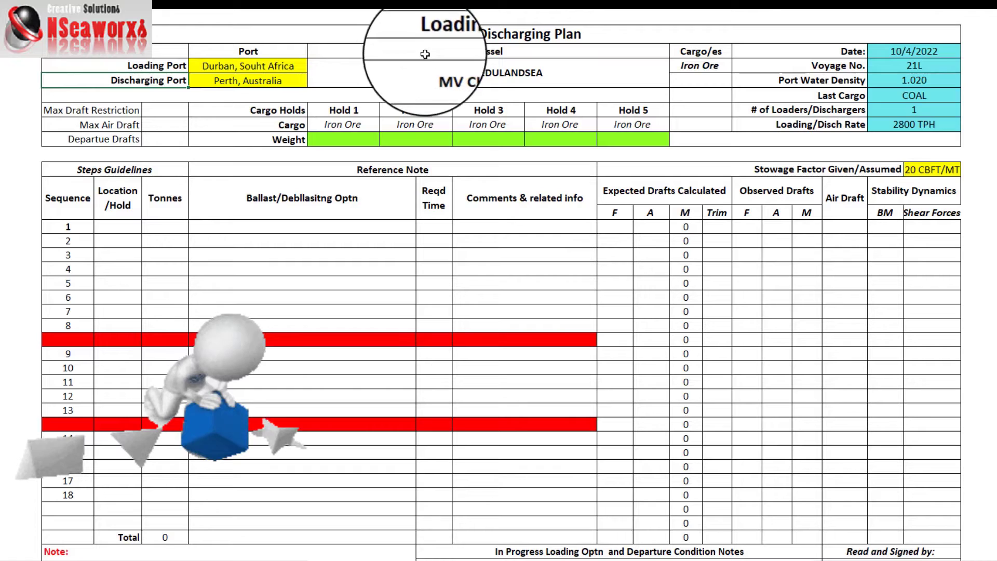
left_click(539, 69)
left_click(691, 65)
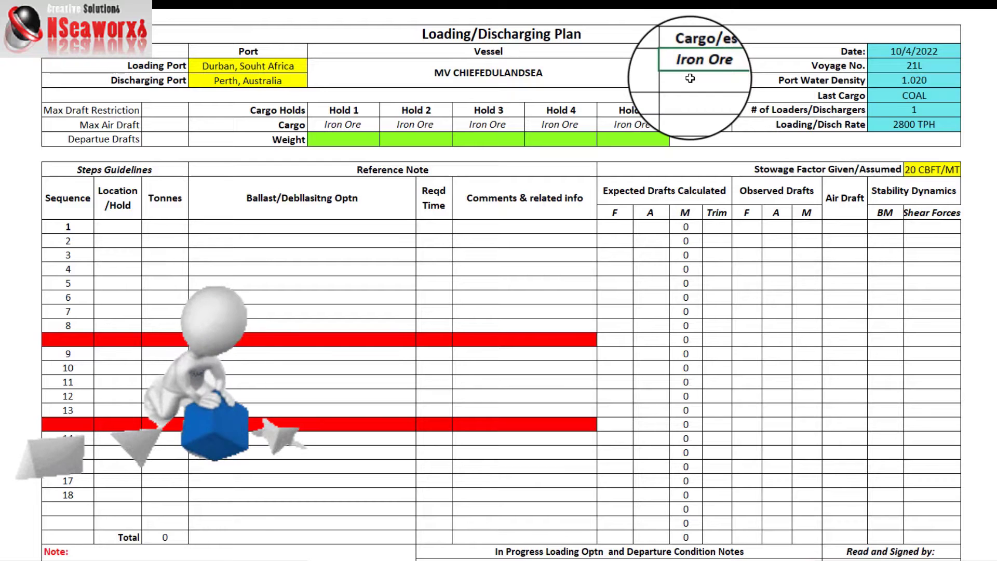
left_click(792, 66)
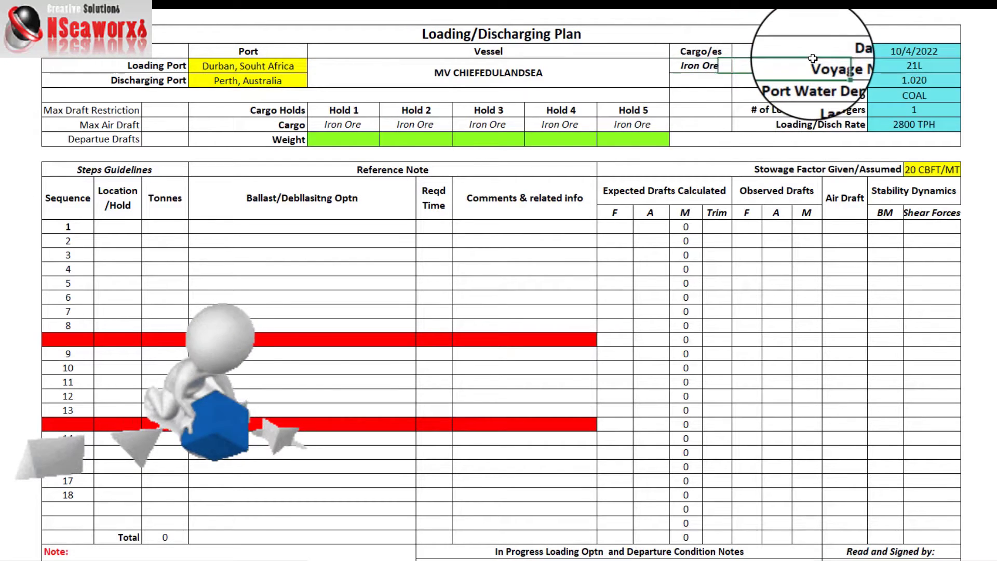
left_click(806, 81)
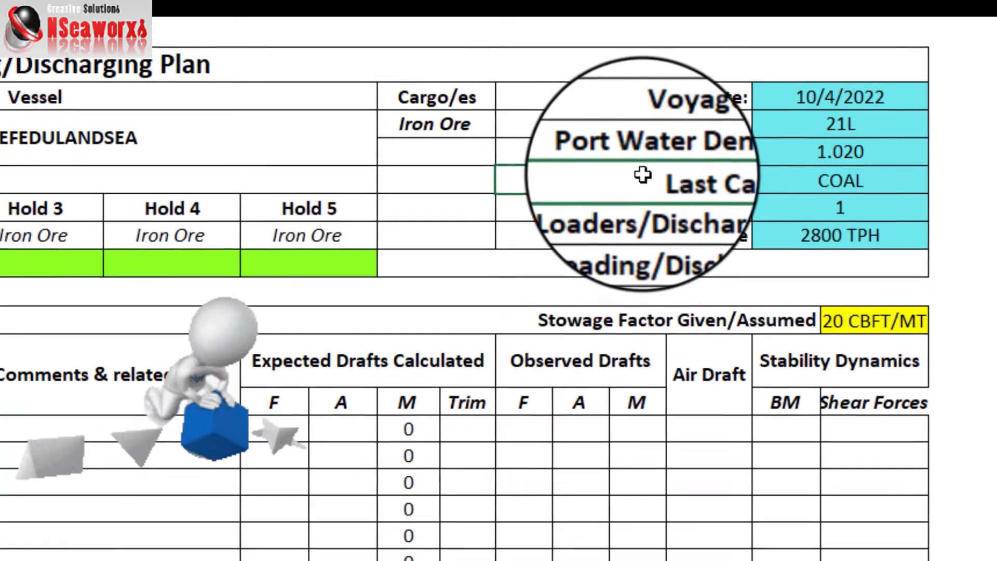
left_click(799, 95)
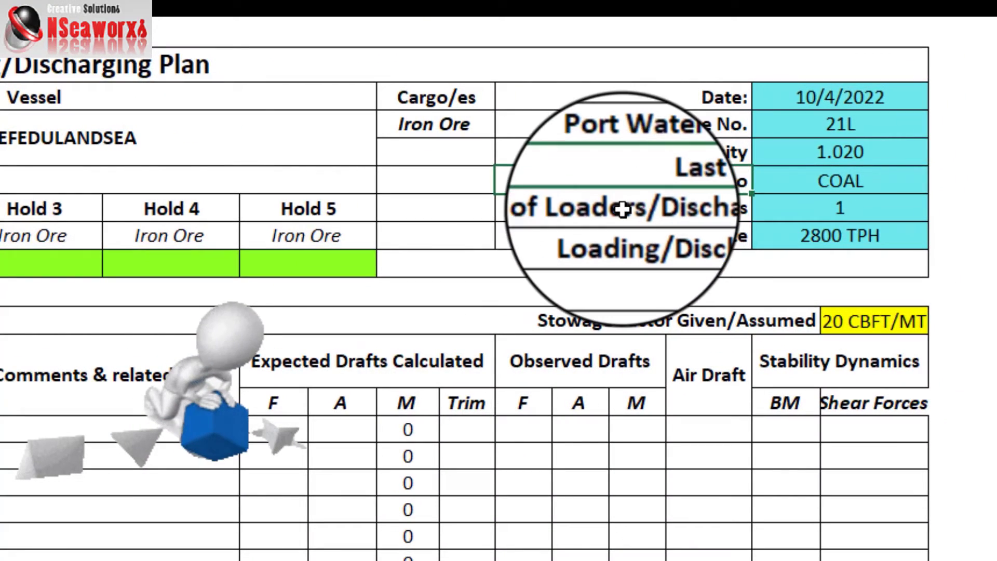
key("Down")
key("Down")
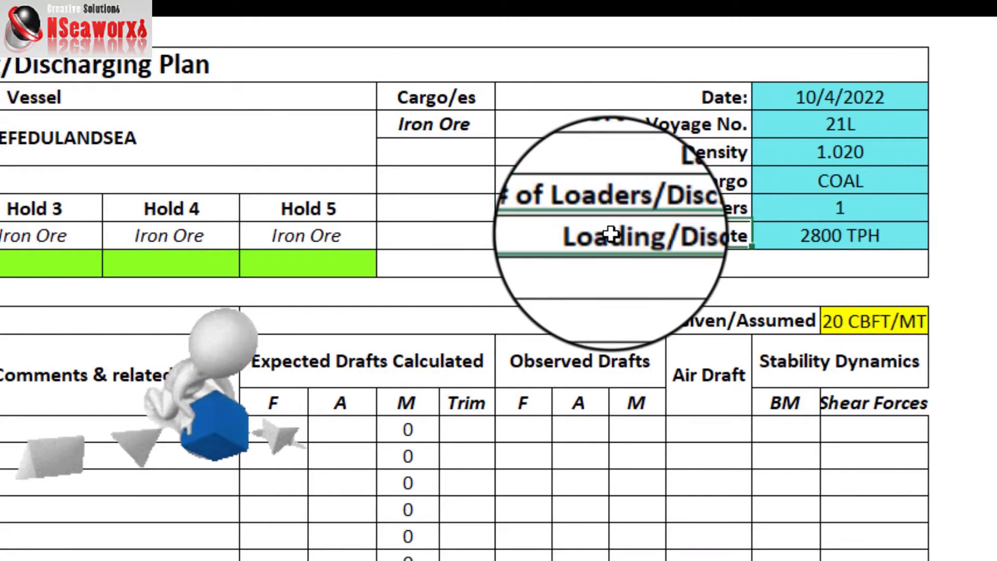
left_click(619, 206)
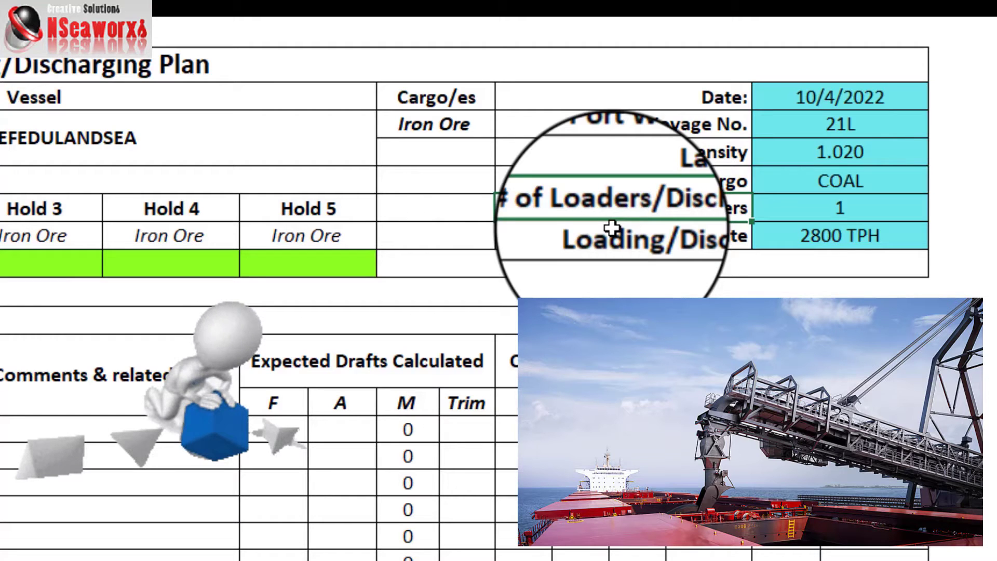
left_click(706, 228)
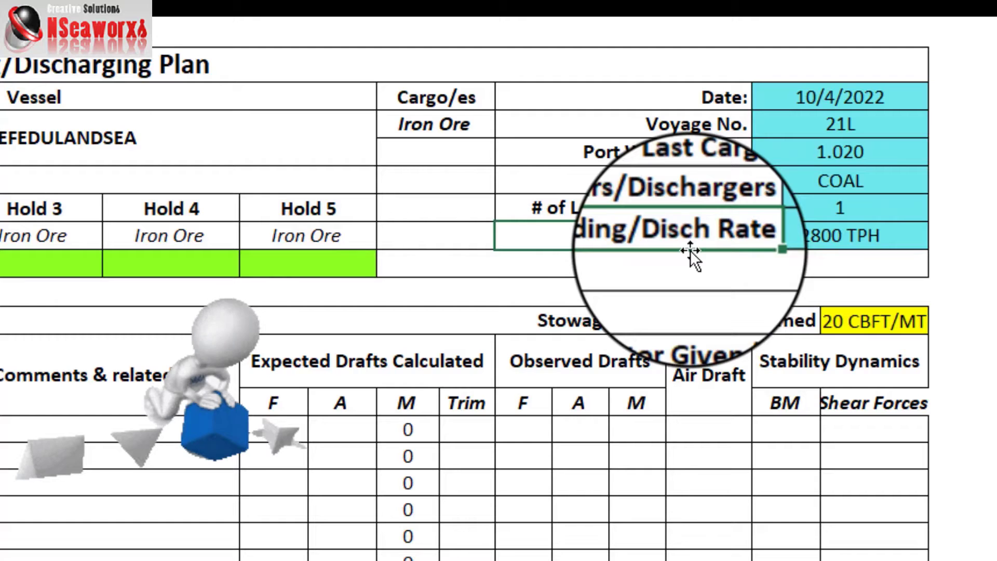
left_click(787, 244)
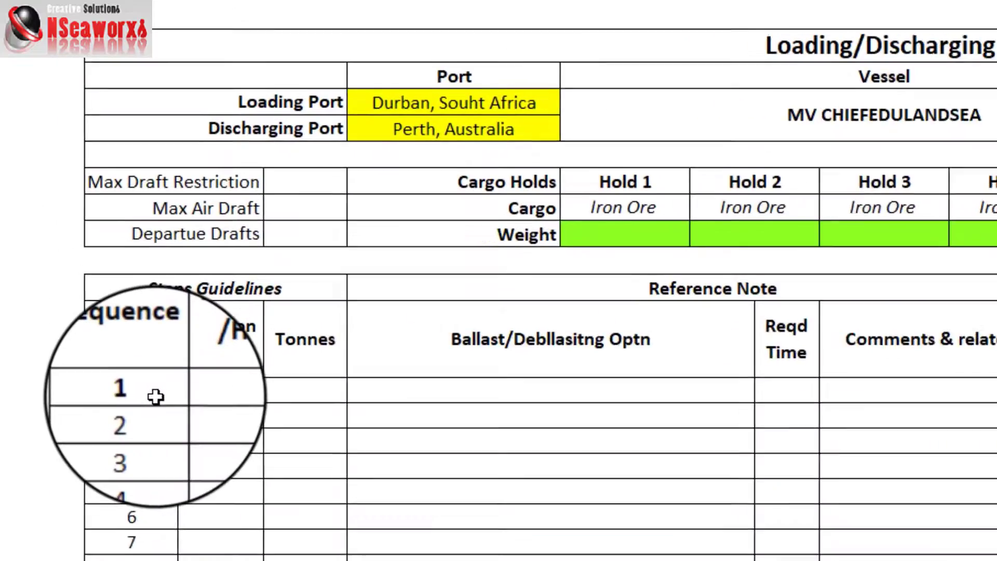
left_click(91, 225)
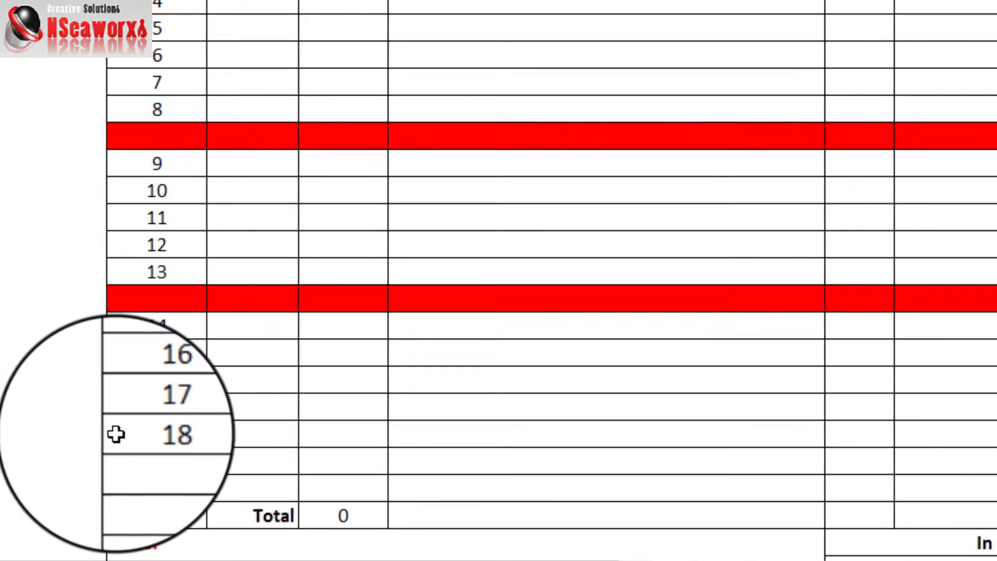
left_click(308, 422)
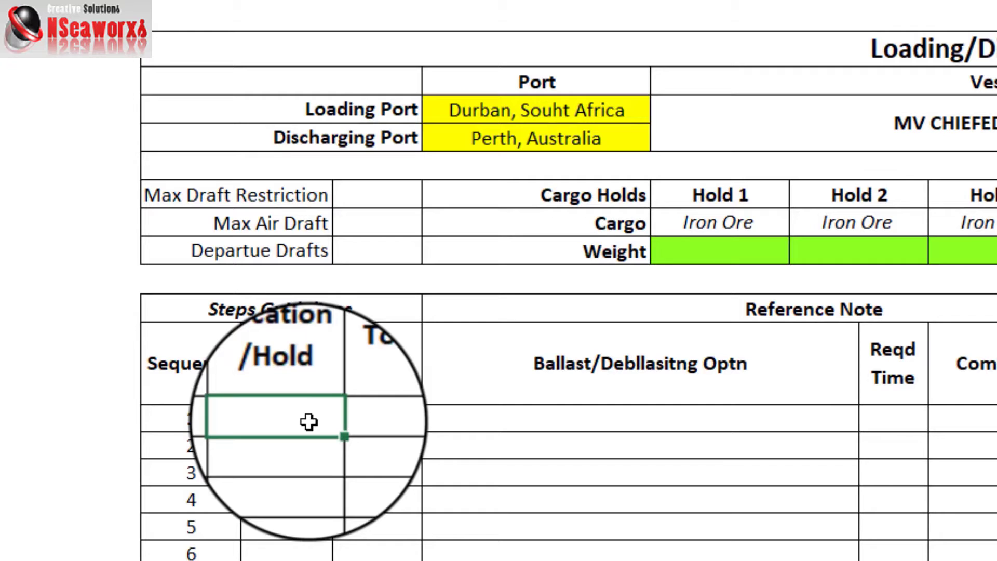
left_click(354, 413)
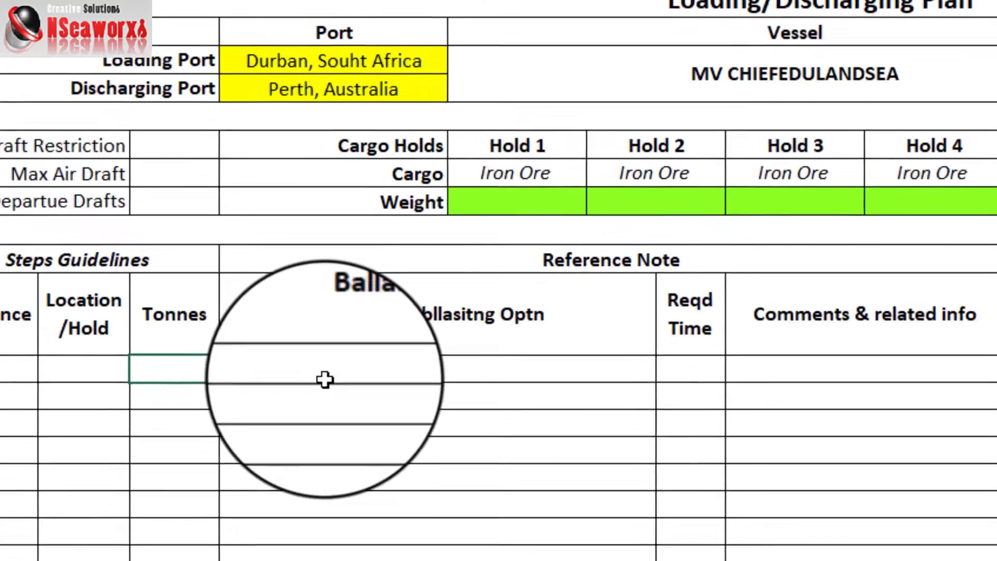
left_click(542, 421)
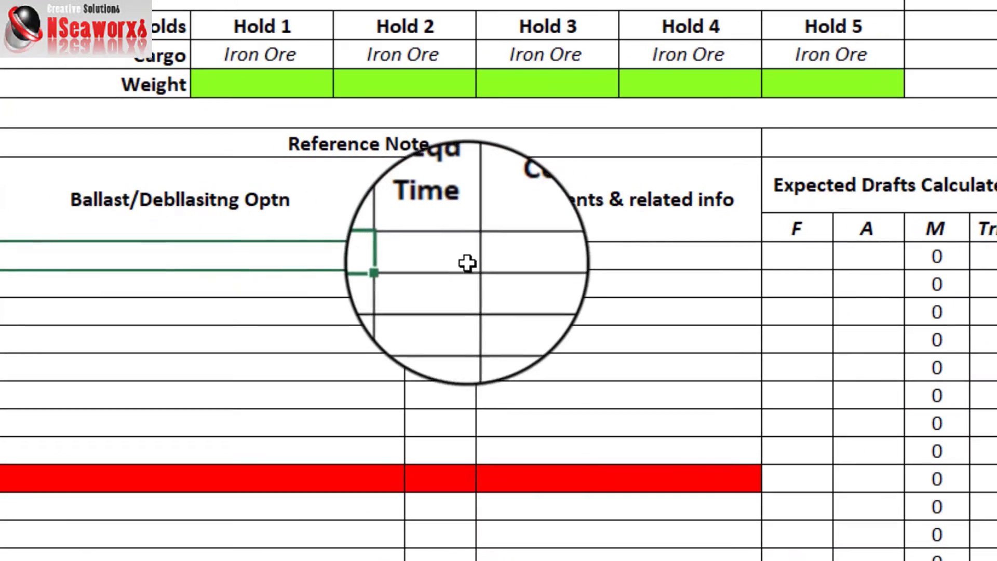
left_click(281, 264)
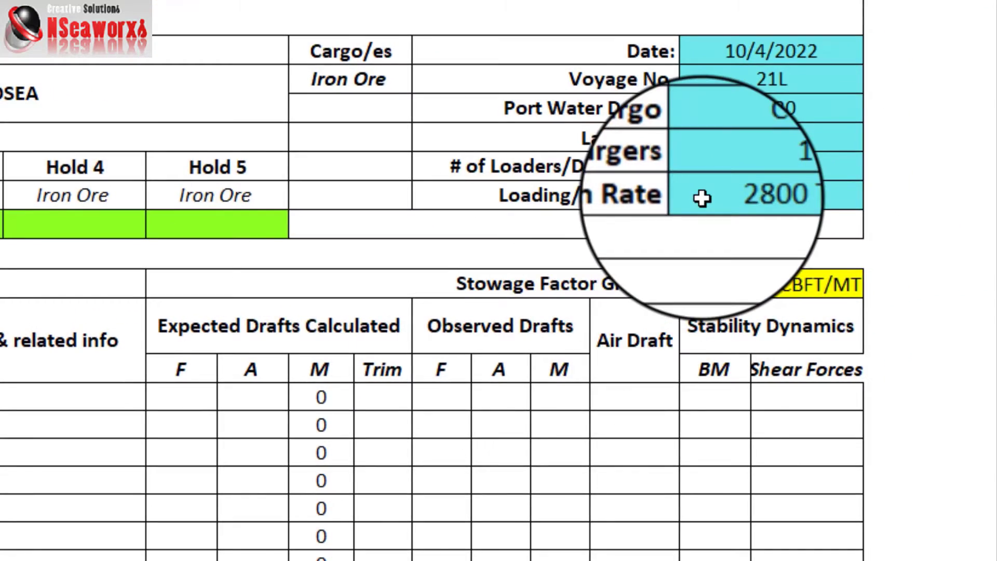
left_click(702, 198)
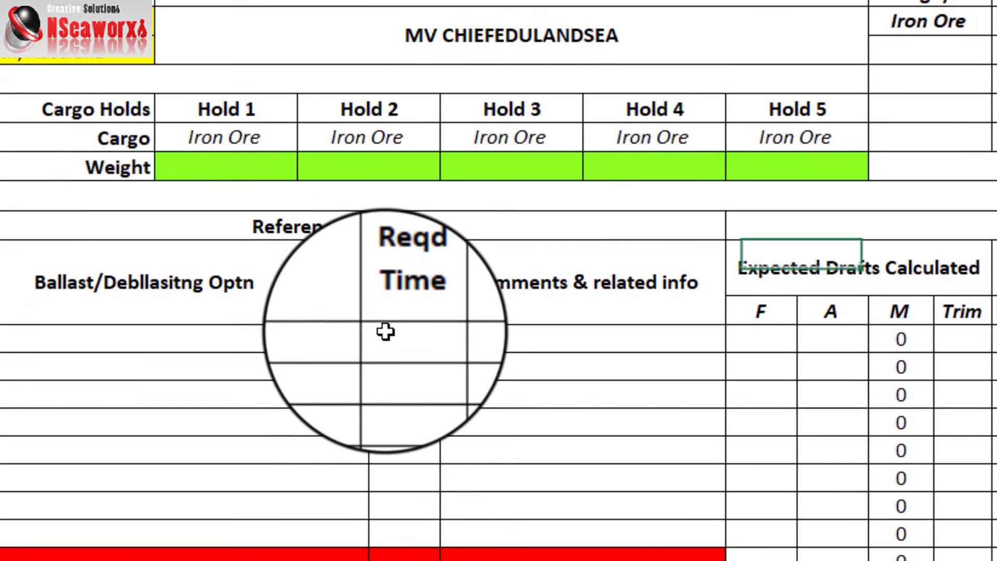
left_click(385, 331)
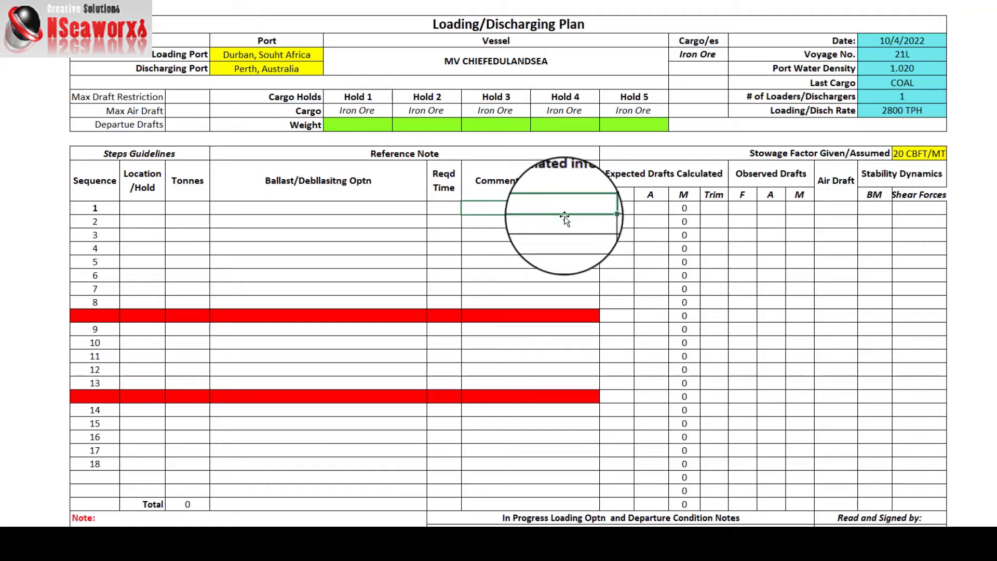
- Enter loading step 1's expected drafts of 6.5 forward and 6.8 aft, then check the calculated mean
left_click(611, 206)
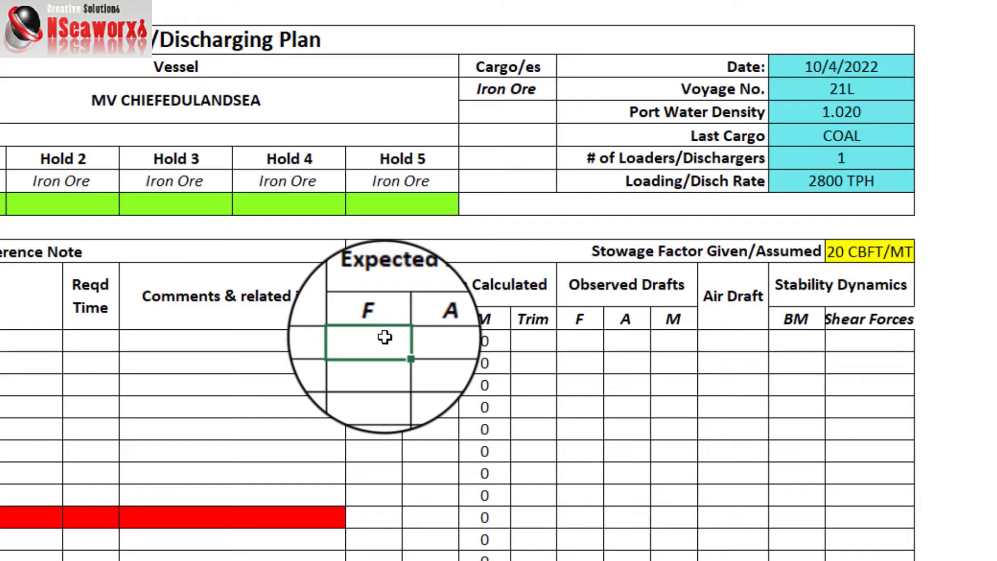
type("6.5")
key("Tab")
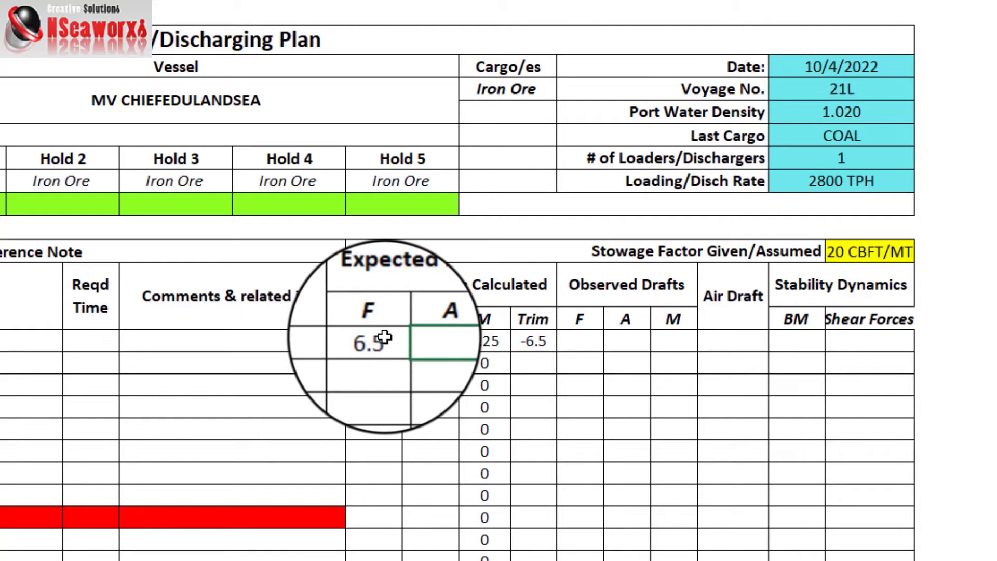
type("6.8")
key("Return")
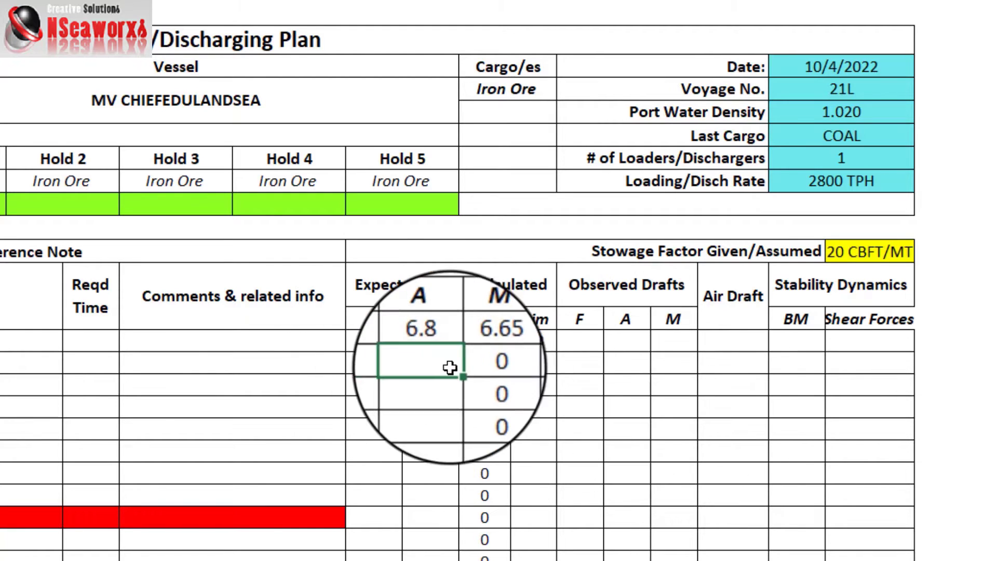
left_click(470, 344)
left_click(590, 339)
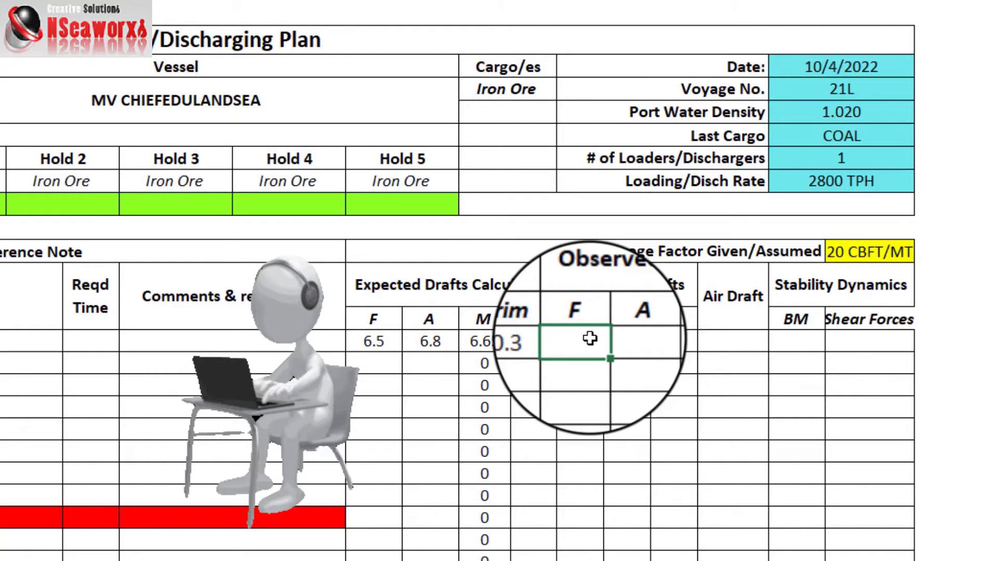
key("Right")
key("Right")
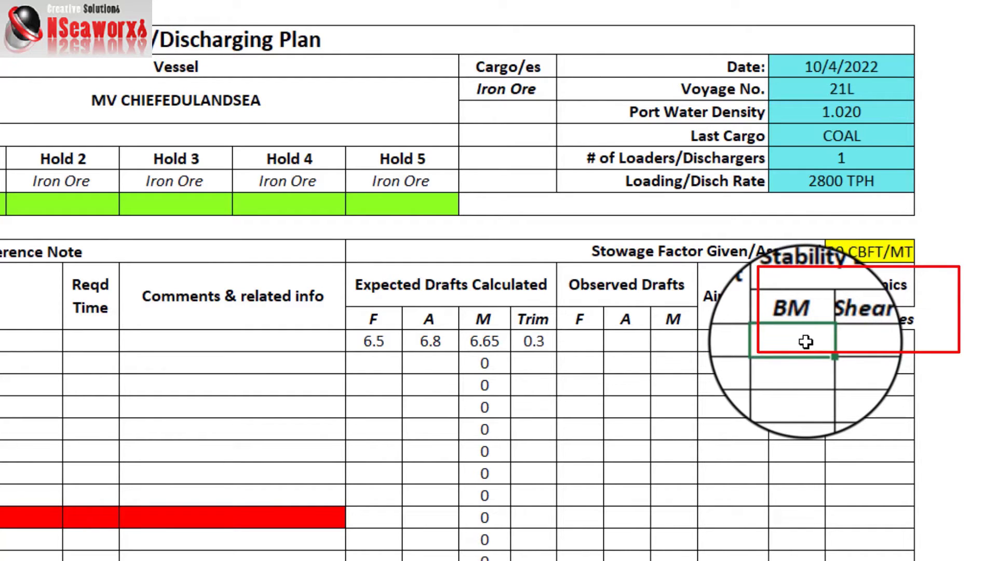
left_click(858, 340)
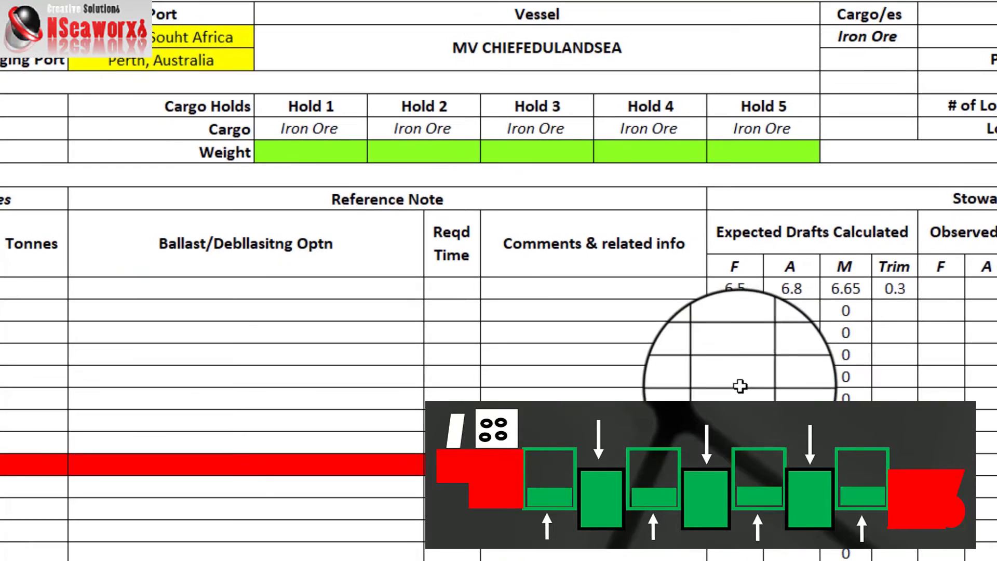
left_click_drag(599, 323, 597, 386)
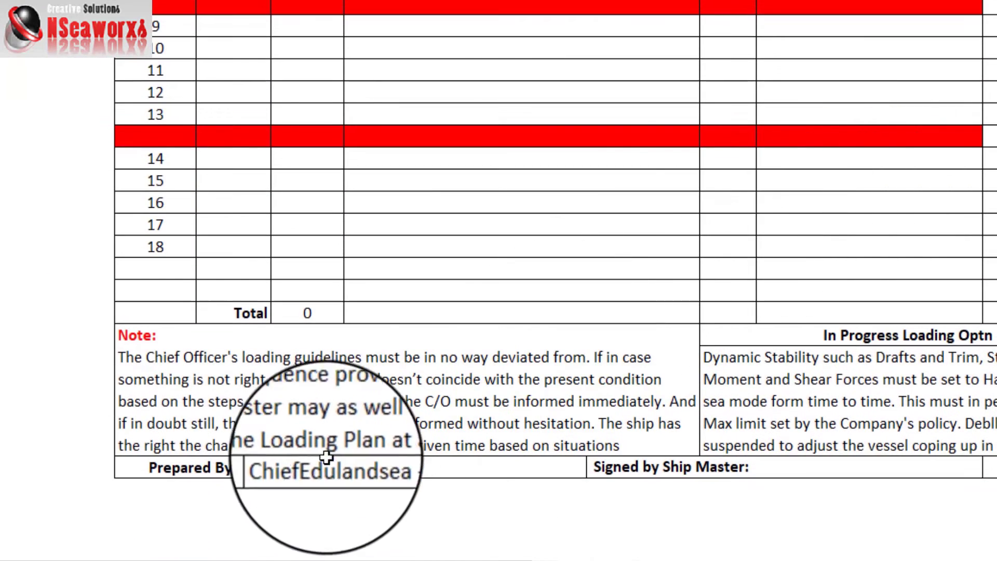
left_click(239, 558)
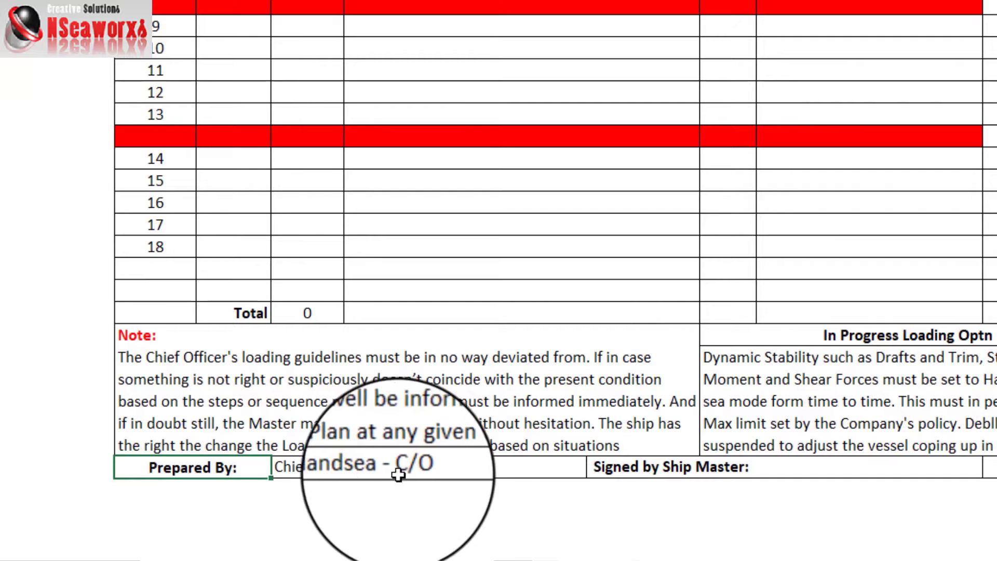
left_click(426, 472)
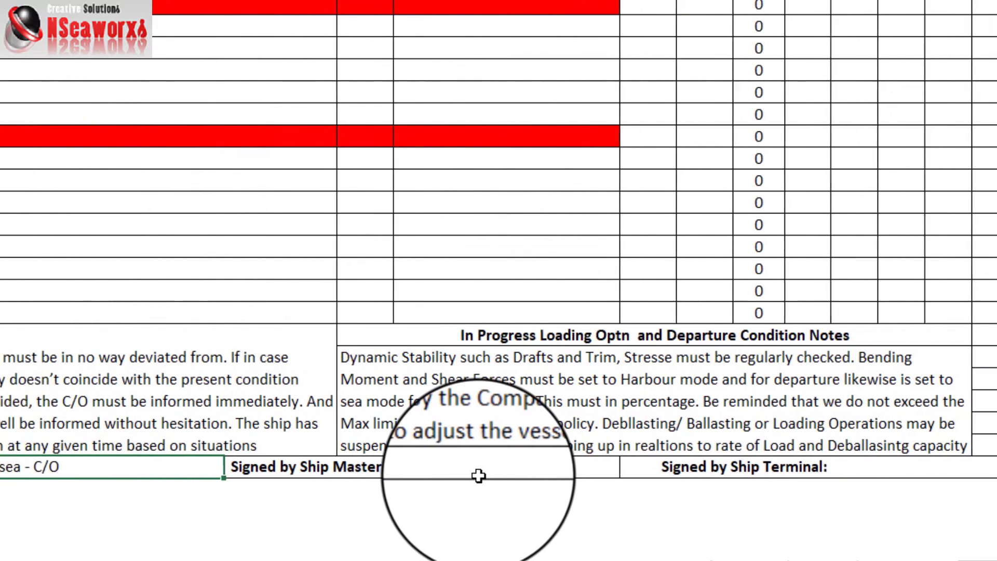
left_click(841, 475)
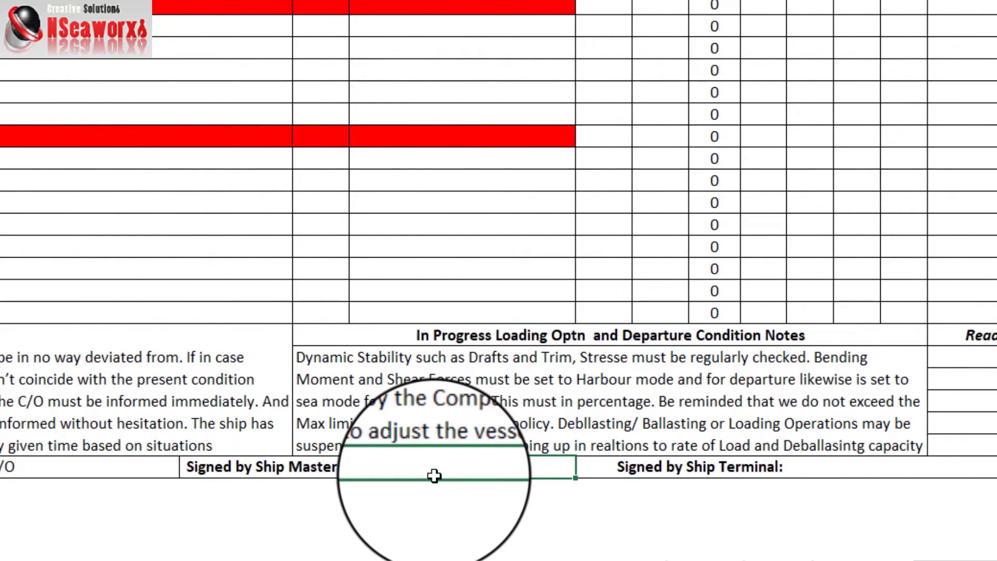
left_click(807, 479)
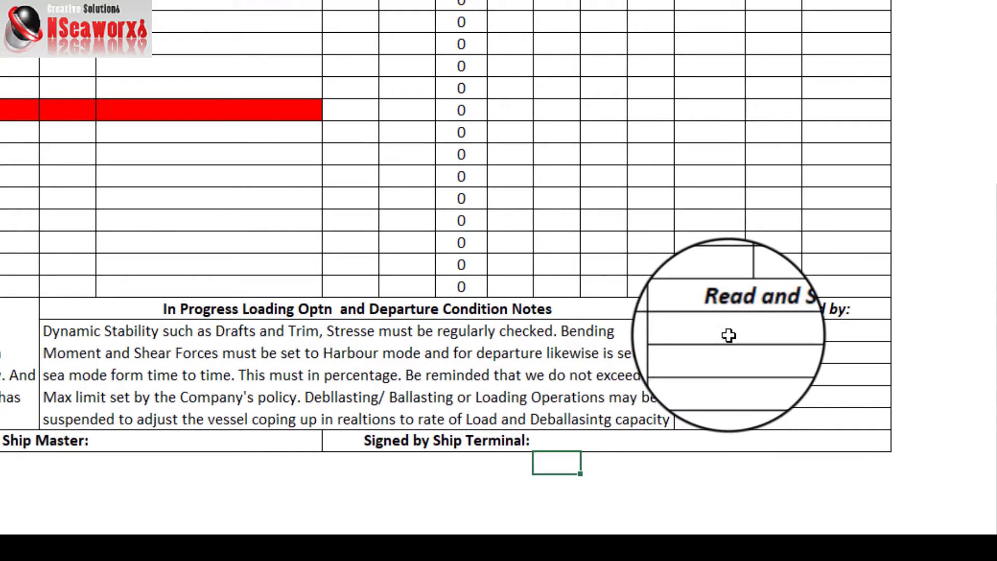
left_click(728, 335)
key("Return")
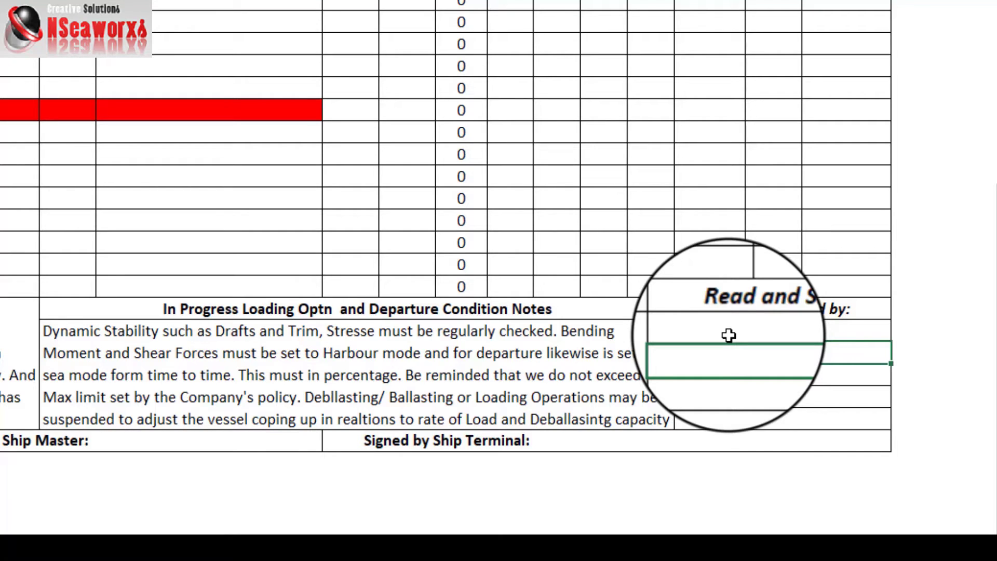
left_click(730, 334)
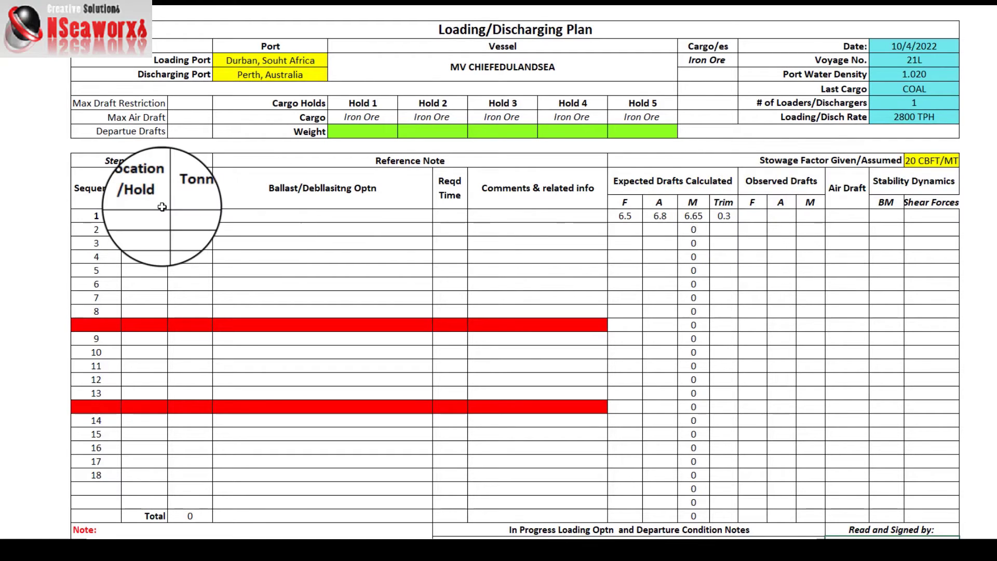
left_click(138, 243)
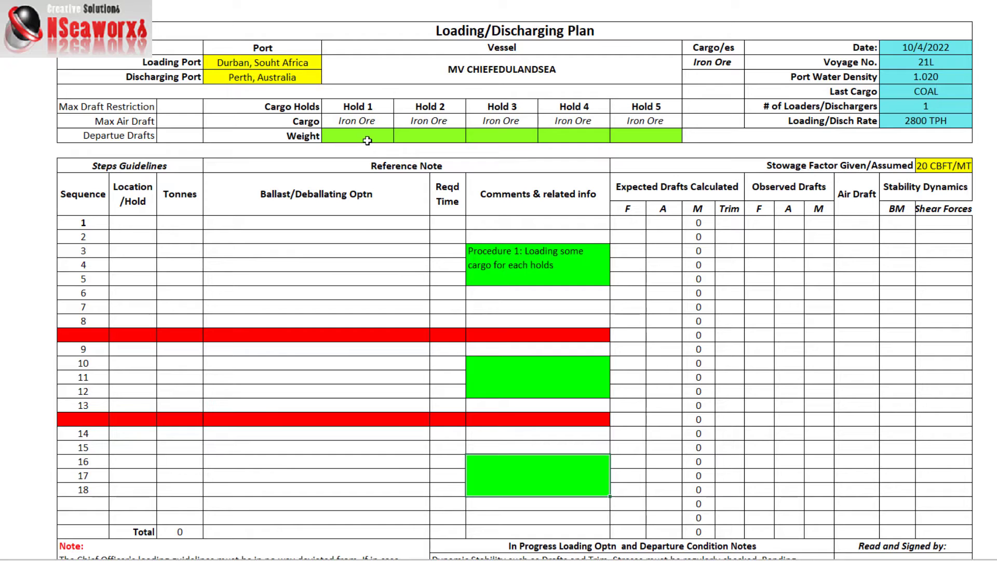
- Fill the hold Weight row with 4268, 6225, 6542, 6436 and 5810 for Holds 1–5
left_click(365, 137)
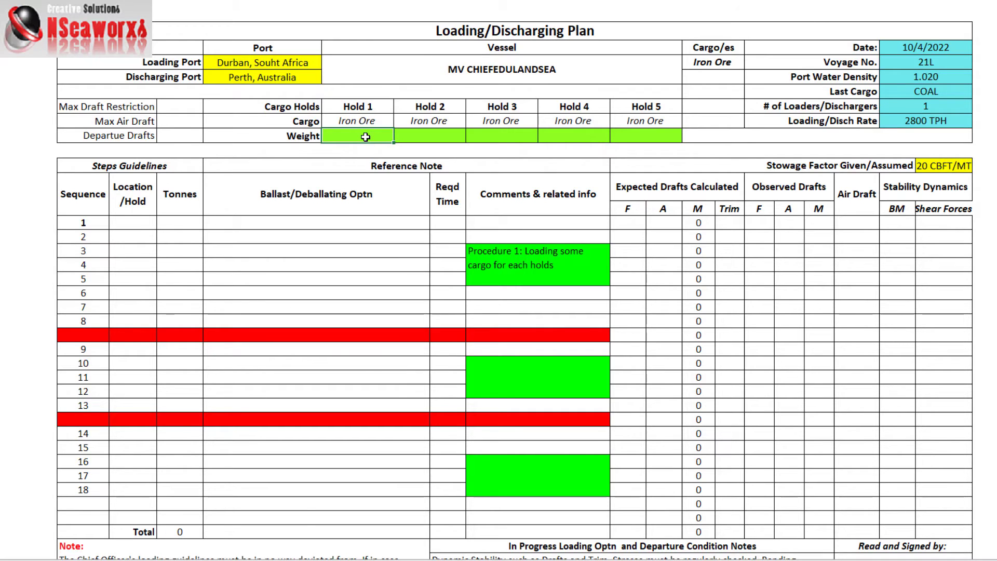
type("4260")
key("Tab")
type("6225")
key("Tab")
type("6542")
key("Tab")
type("6436")
key("Tab")
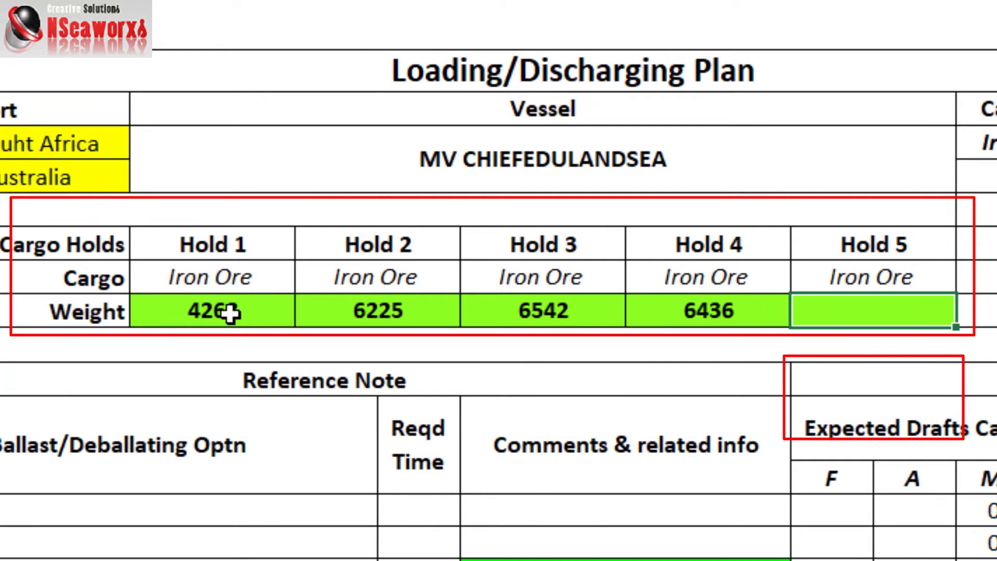
type("5810")
key("Tab")
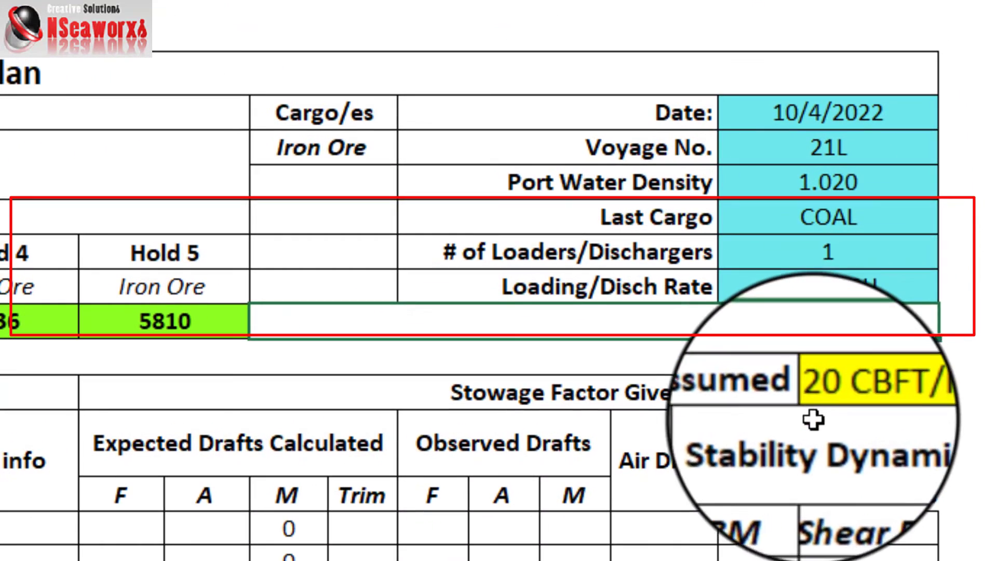
left_click(830, 405)
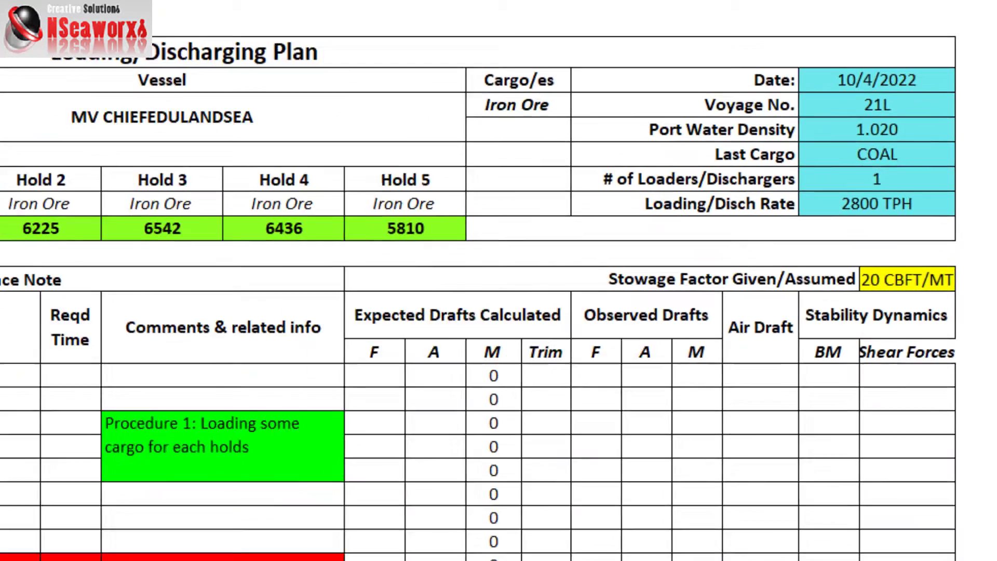
- Enter the draft limits: Max Draft Restriction 12.8, Max Air Draft 15, Departure Drafts 9.8
left_click(177, 107)
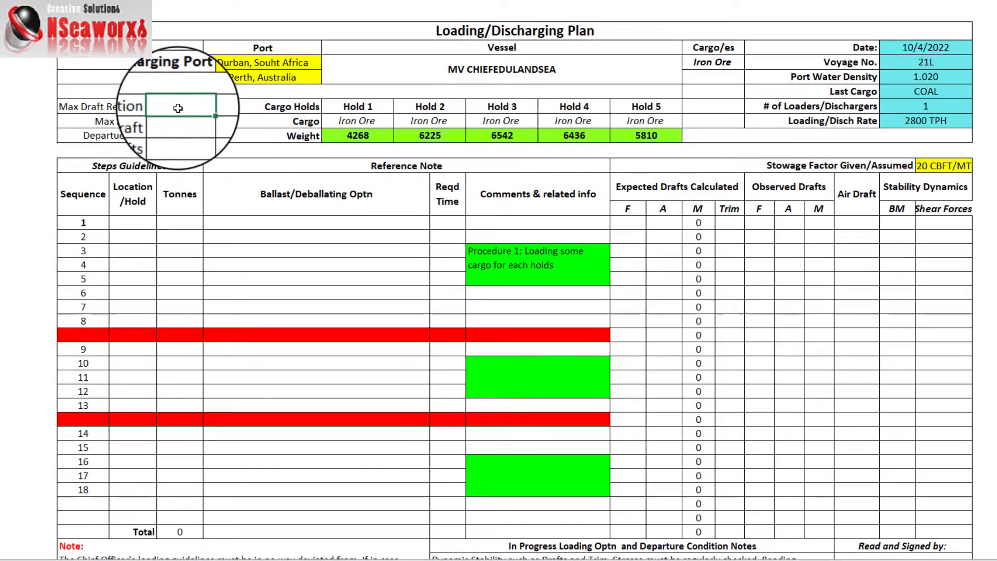
type("13.8")
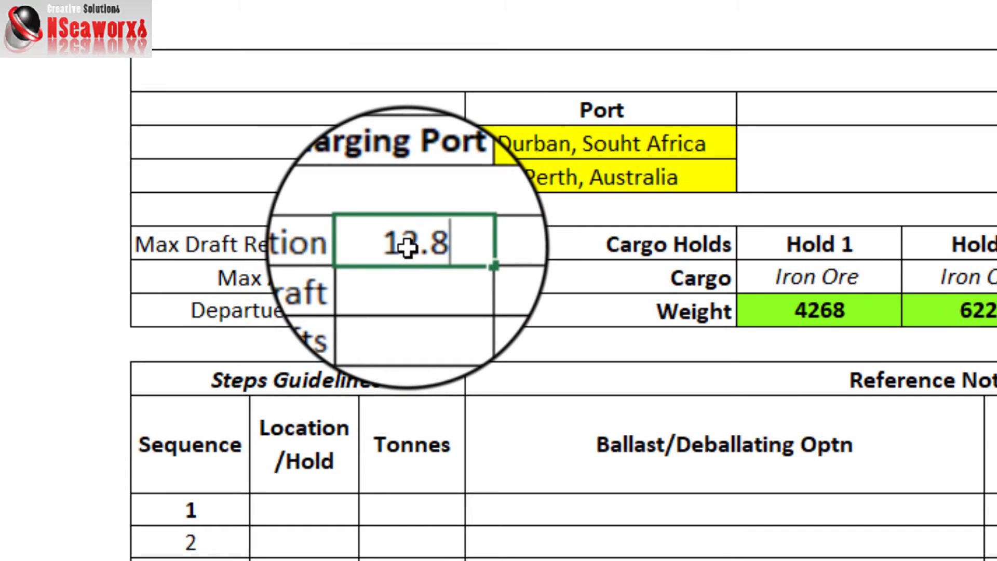
key("Return")
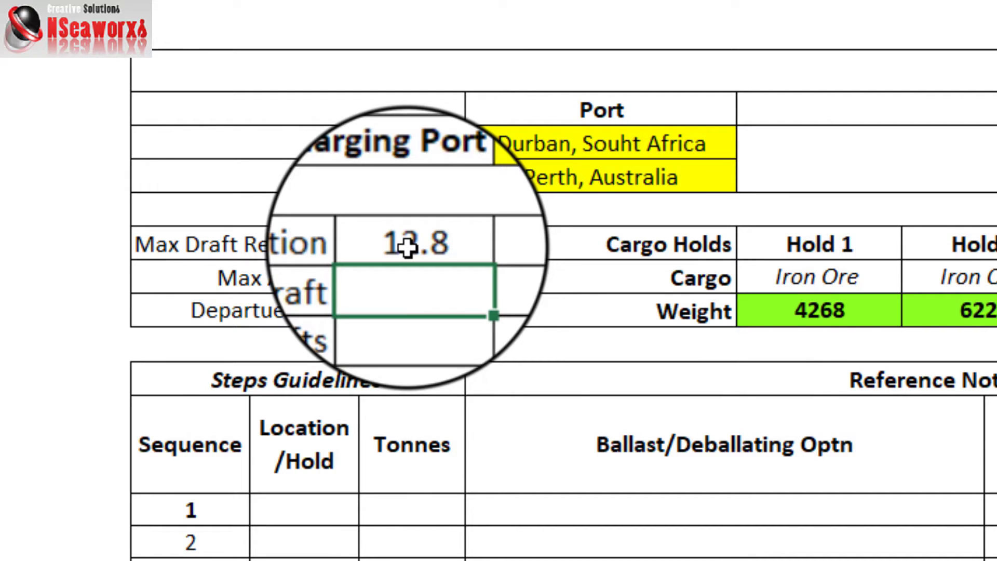
type("10")
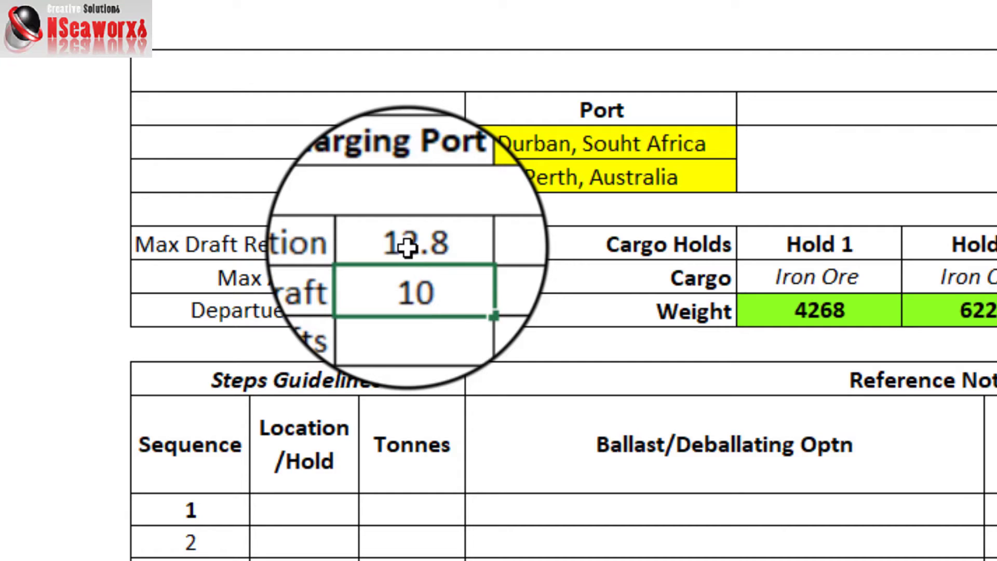
key("Return")
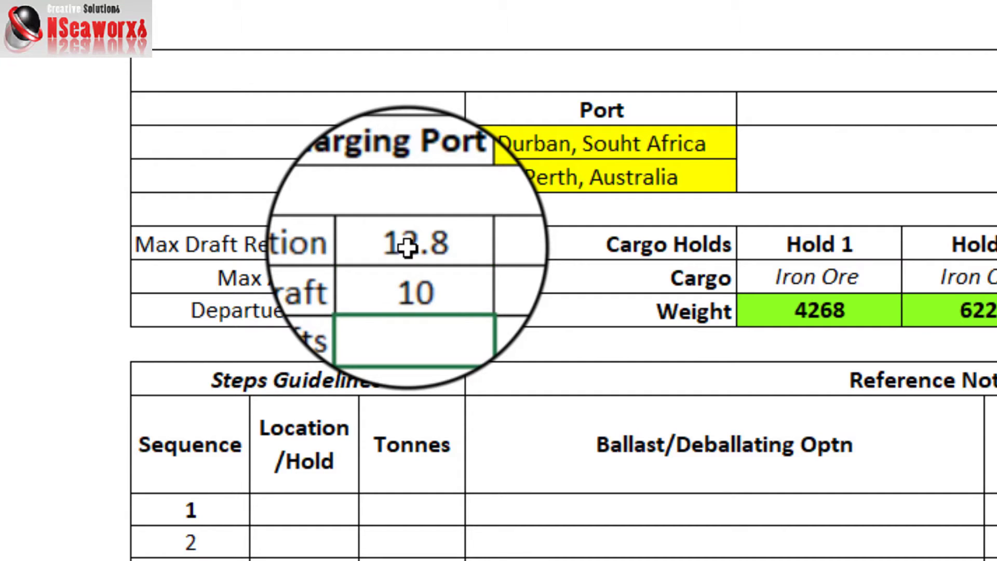
key("Up")
type("15")
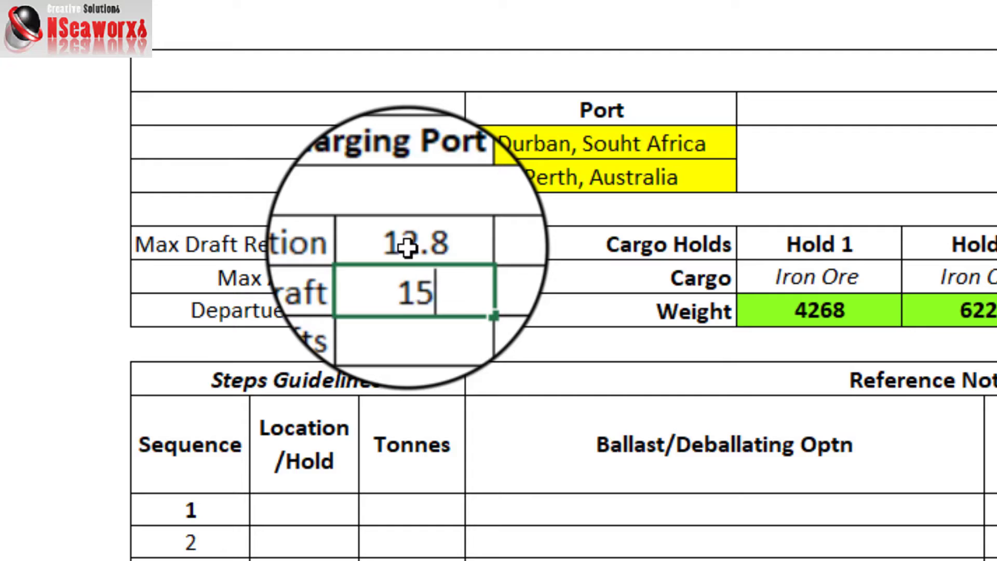
key("Return")
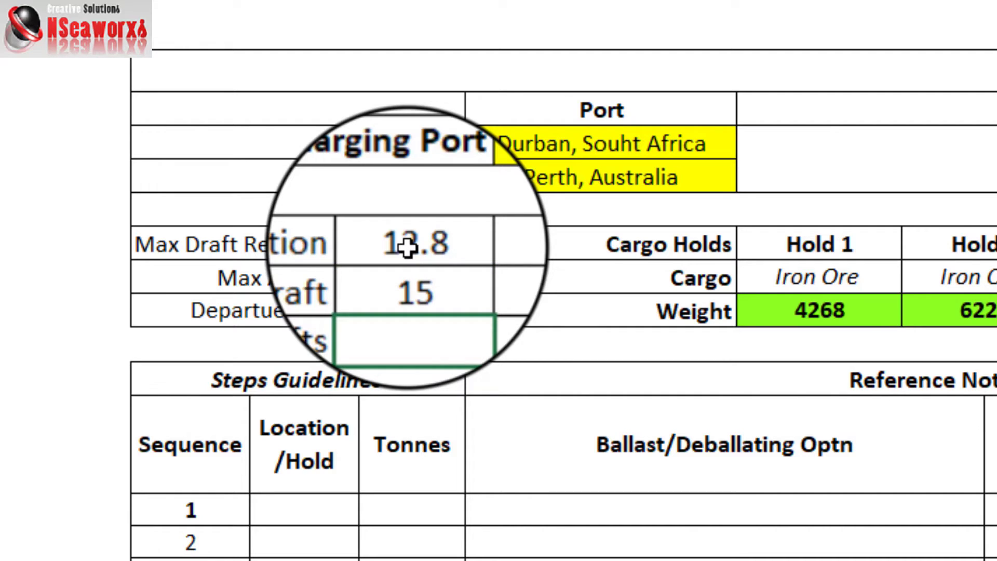
type("9.89")
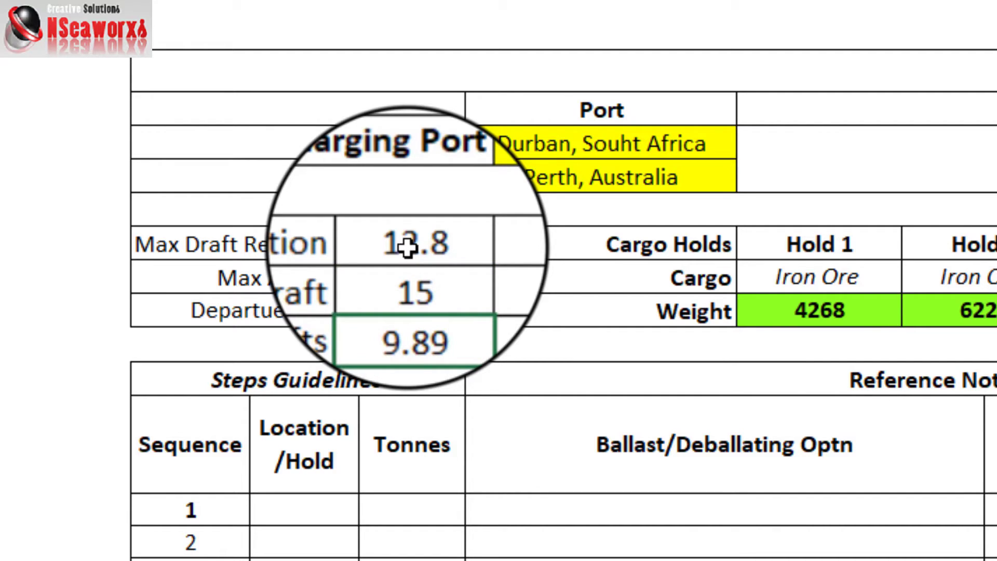
key("BackSpace")
key("Return")
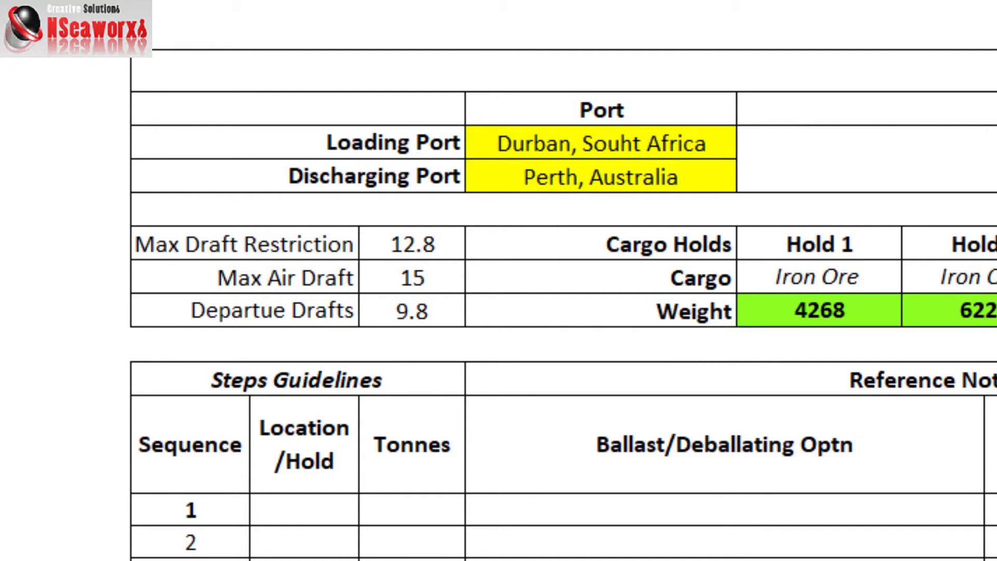
- Set the first loading step to Hold 3 with 2500 tonnes
left_click(290, 510)
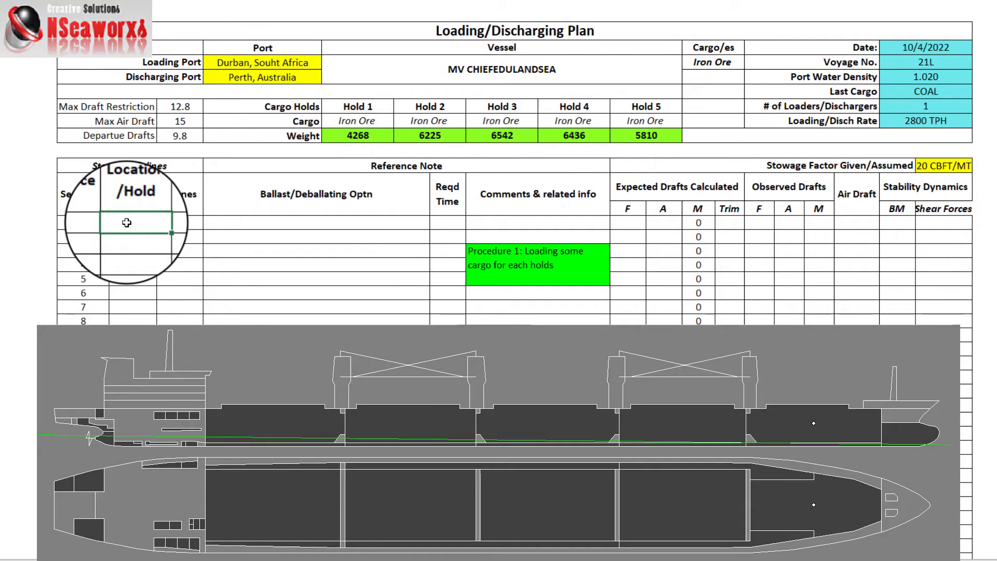
type("3")
left_click(175, 222)
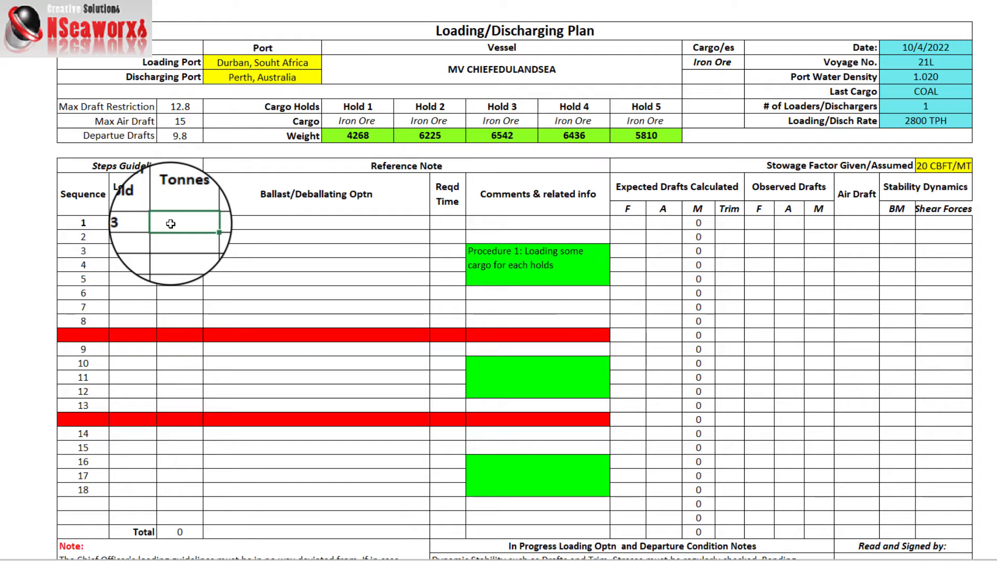
type("2500")
left_click(238, 220)
- Enter the ballast operation 'DebAllast 1p and 1S', fixing the 'Debllast' typo
type("D")
type("ebllast")
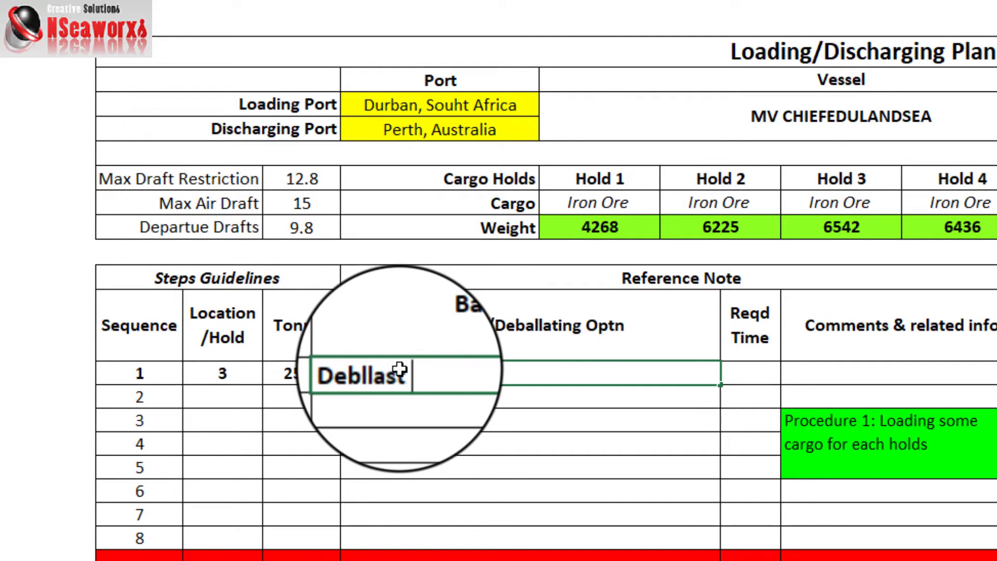
type(" 1p")
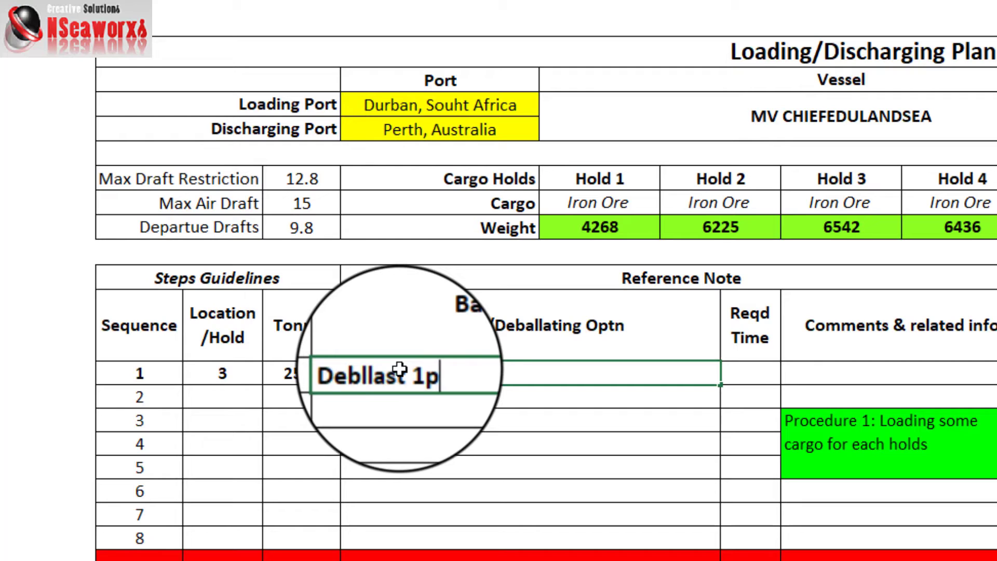
type(" and 1")
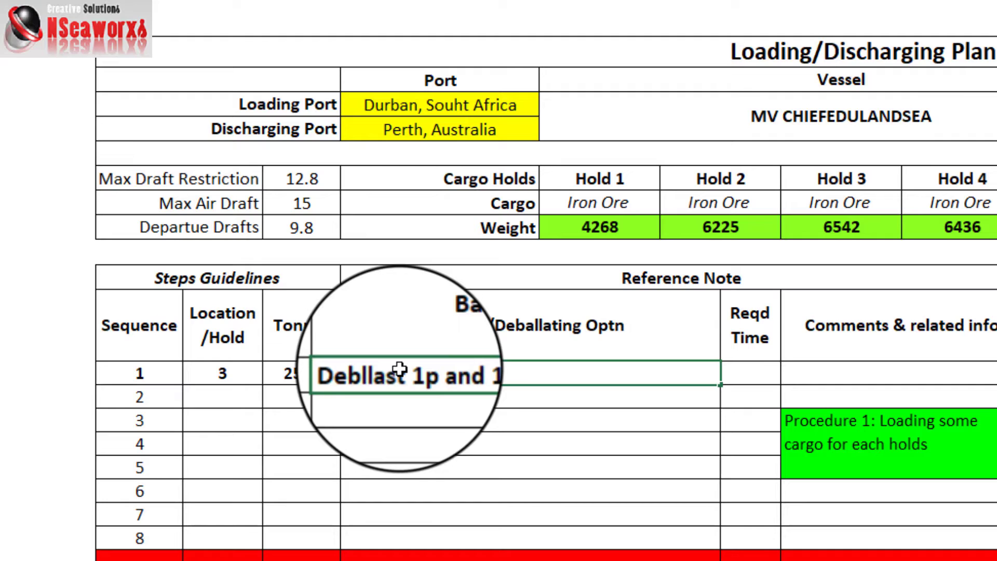
key("Left")
key("Left")
key("Right")
key("Right")
key("Right")
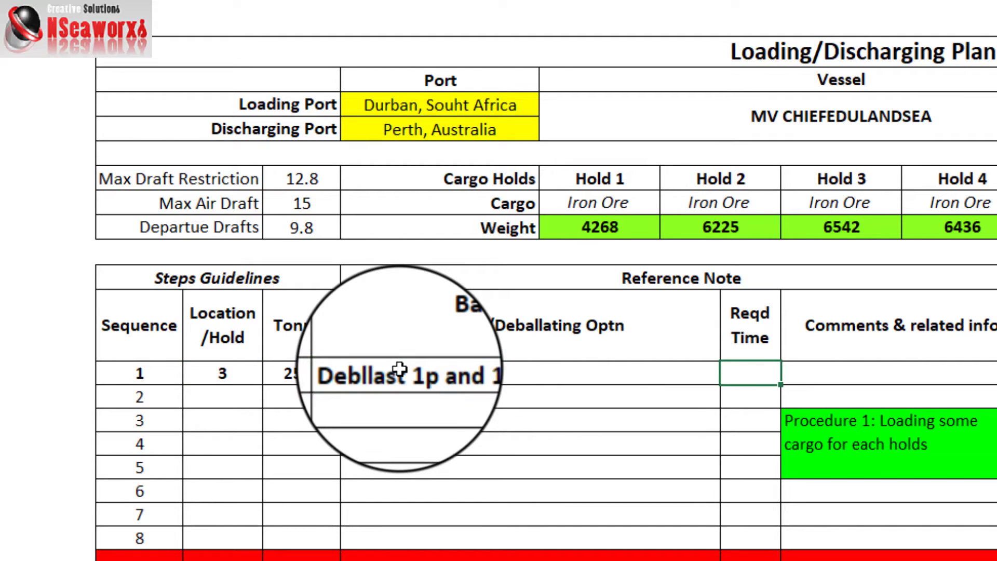
double_click(385, 380)
key("Left")
key("Left")
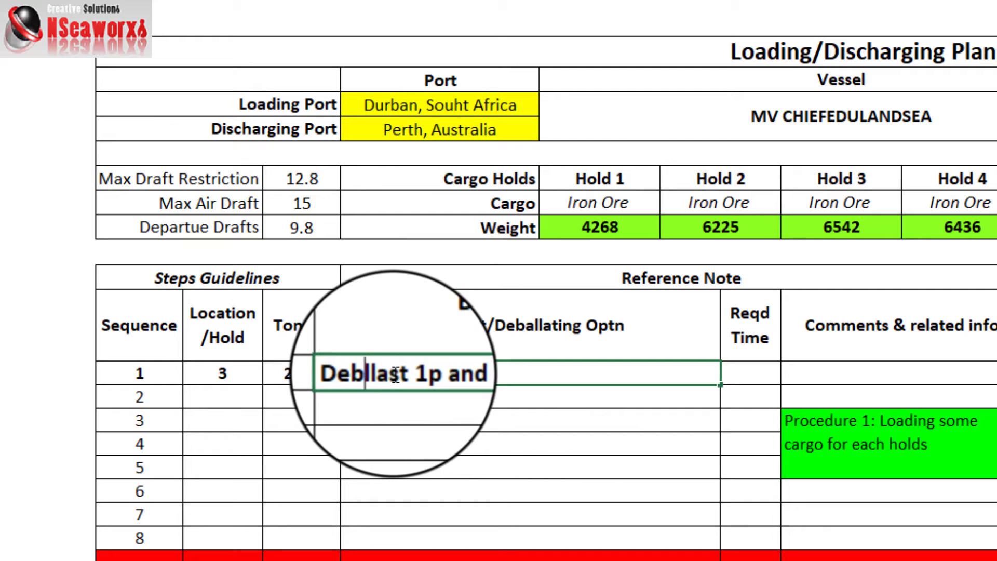
type("A")
left_click(747, 373)
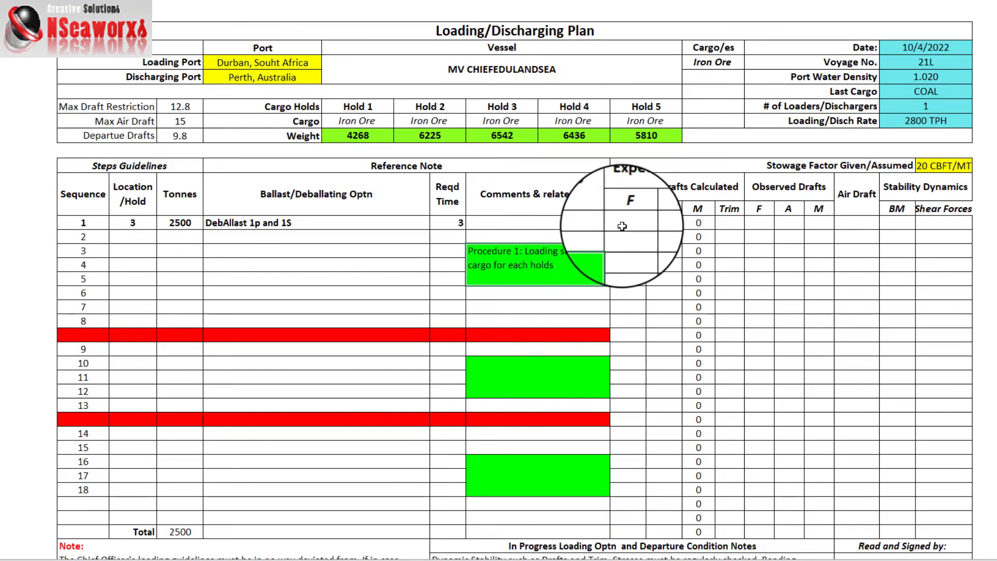
left_click(622, 226)
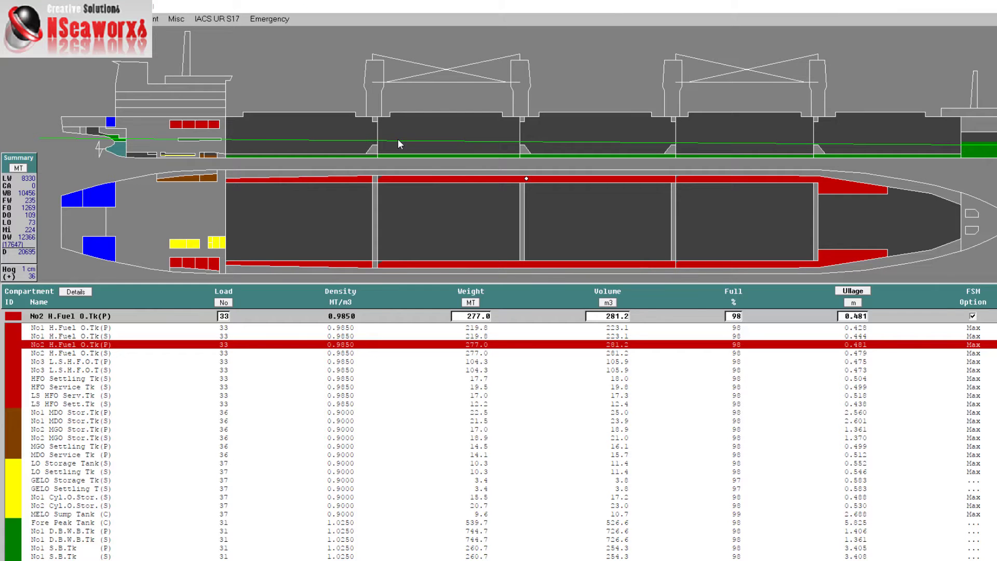
- Load 2500 MT of cargo into No3 Cargo Hold in the loading computer
key("alt+l")
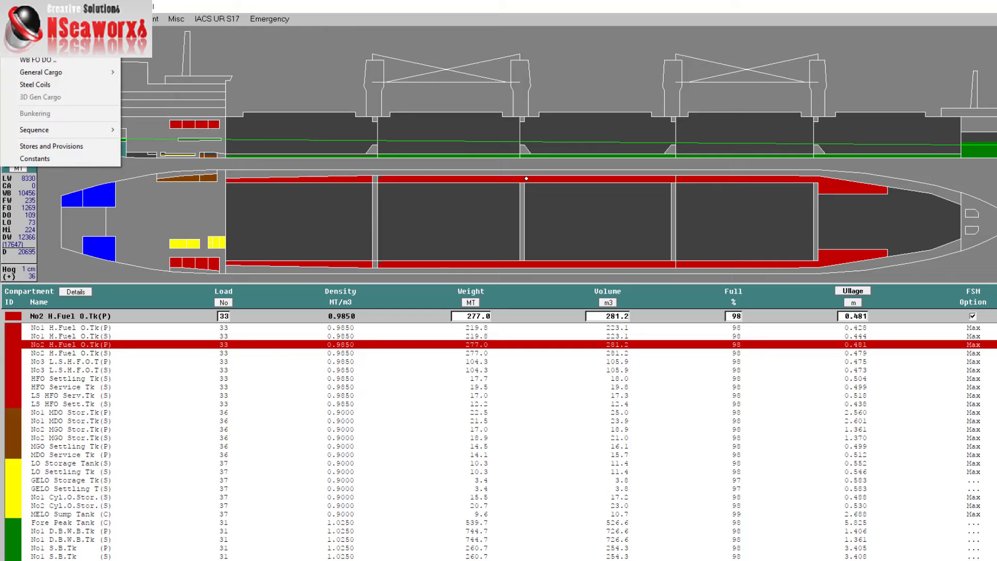
left_click(112, 85)
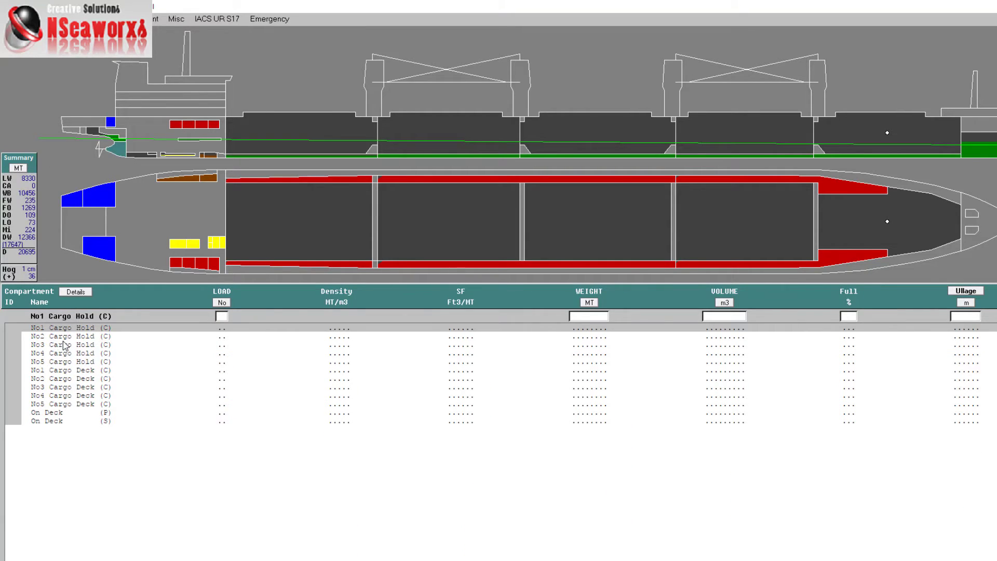
key("Down")
key("Down")
key("Down")
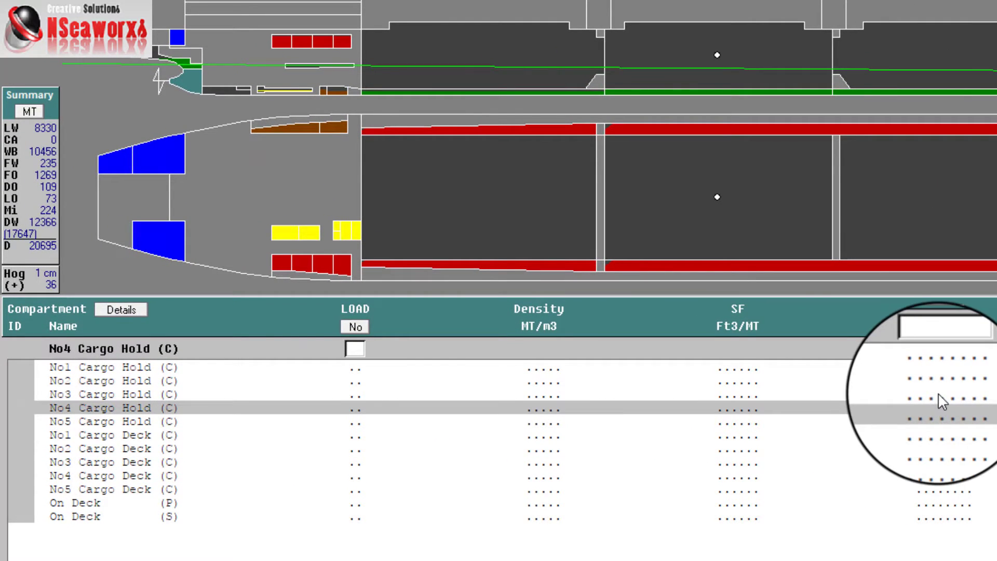
key("Up")
left_click(941, 351)
type("2500")
key("Return")
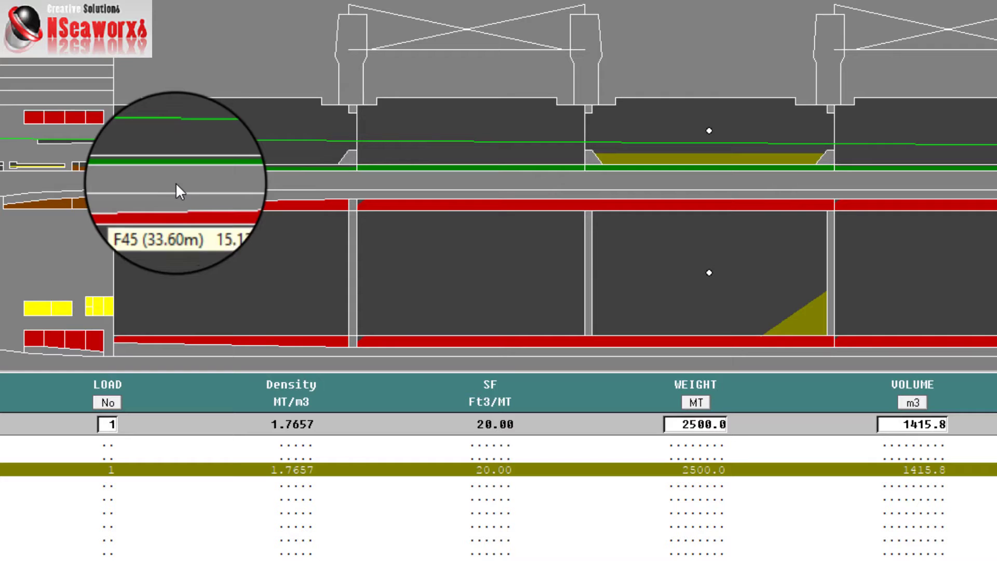
left_click(94, 29)
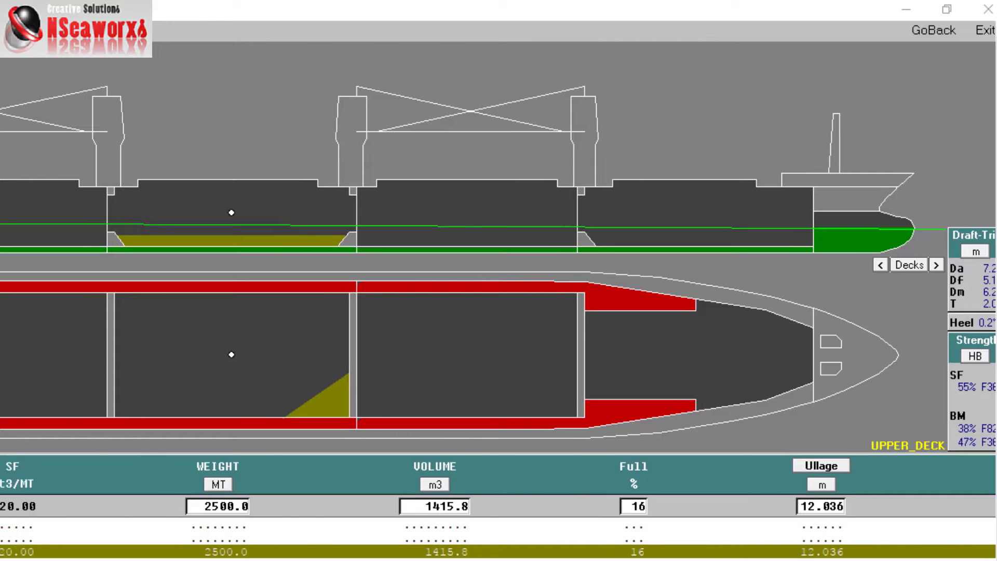
- Set the sea water density to 1.020 in Sea Density - Drafts and close the window
left_click(252, 27)
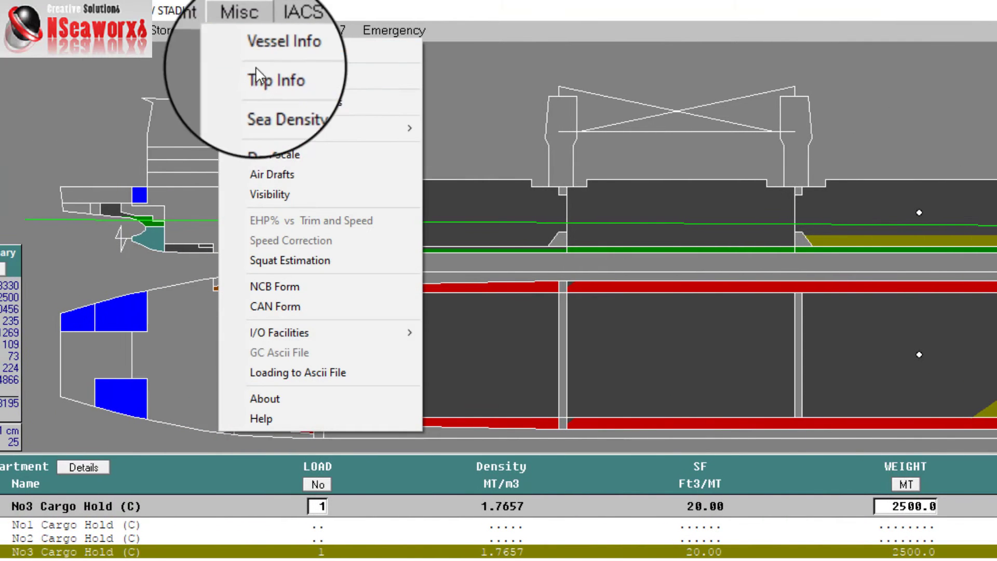
left_click(291, 102)
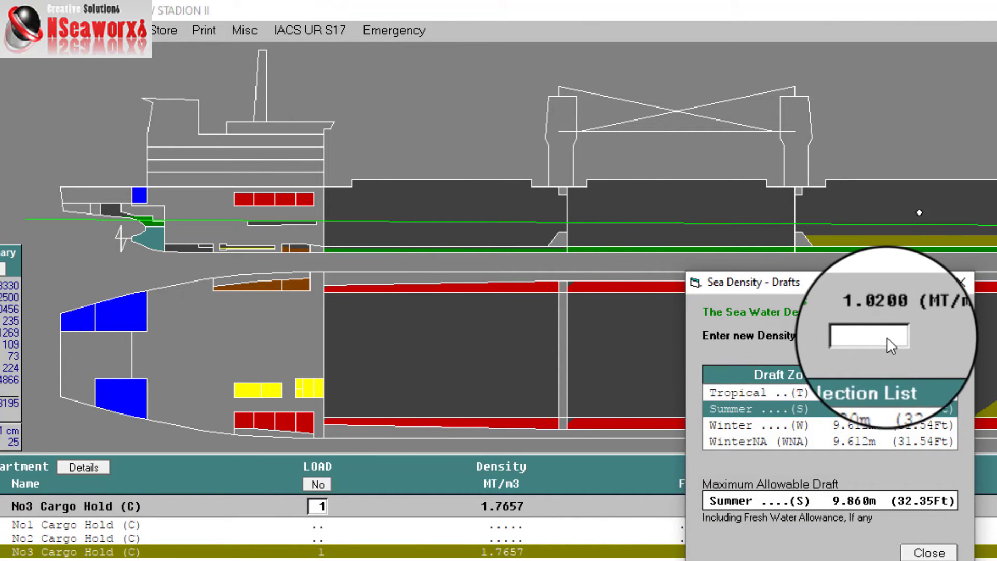
type("1.020")
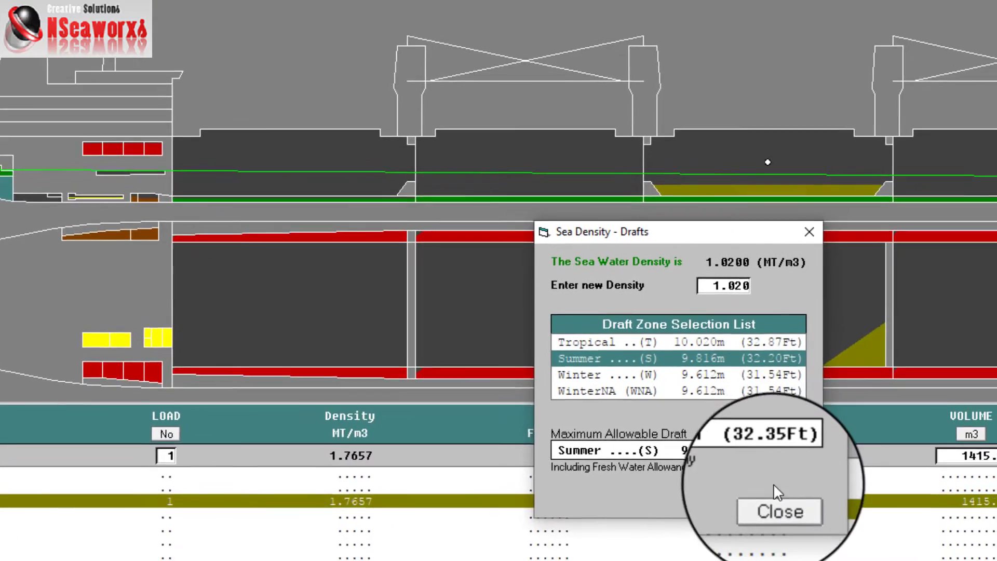
type("0")
left_click(662, 462)
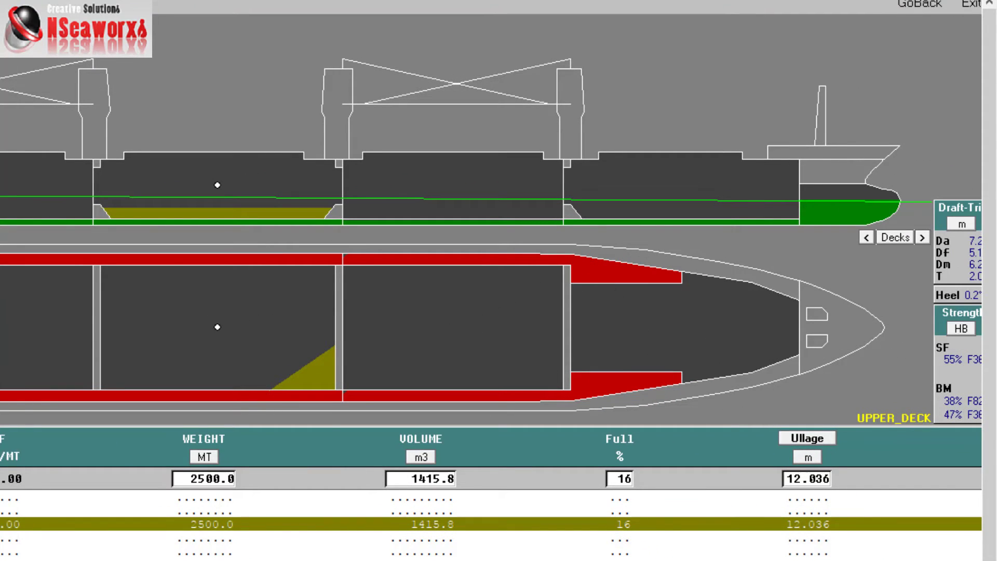
- Turn on Windows Magnifier to read the calculated drafts
key("super+plus")
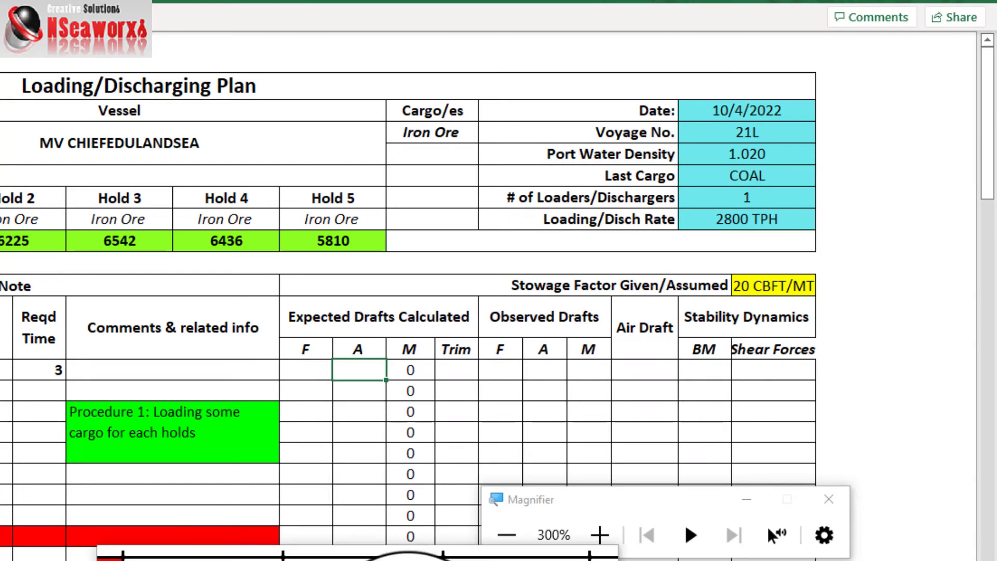
- Enter sequence 1's expected drafts: aft 7.26 and forward 5.19
left_click(345, 374)
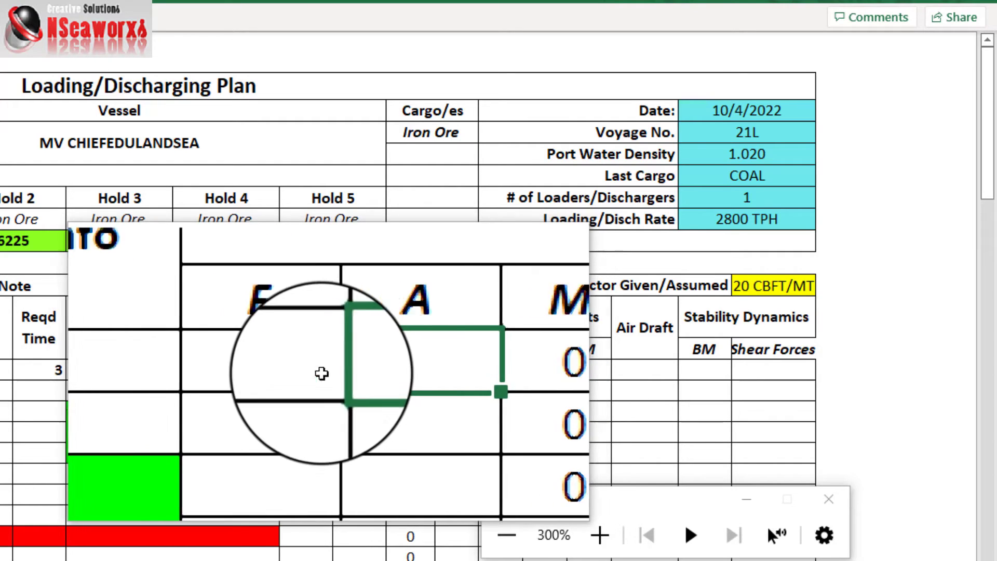
type("7.26")
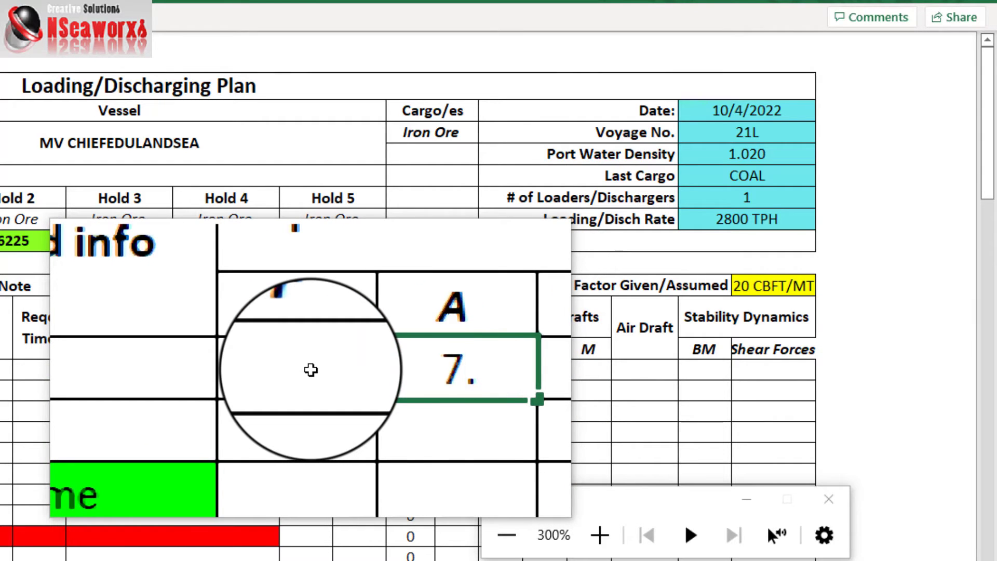
left_click(310, 370)
type("5.19")
key("Return")
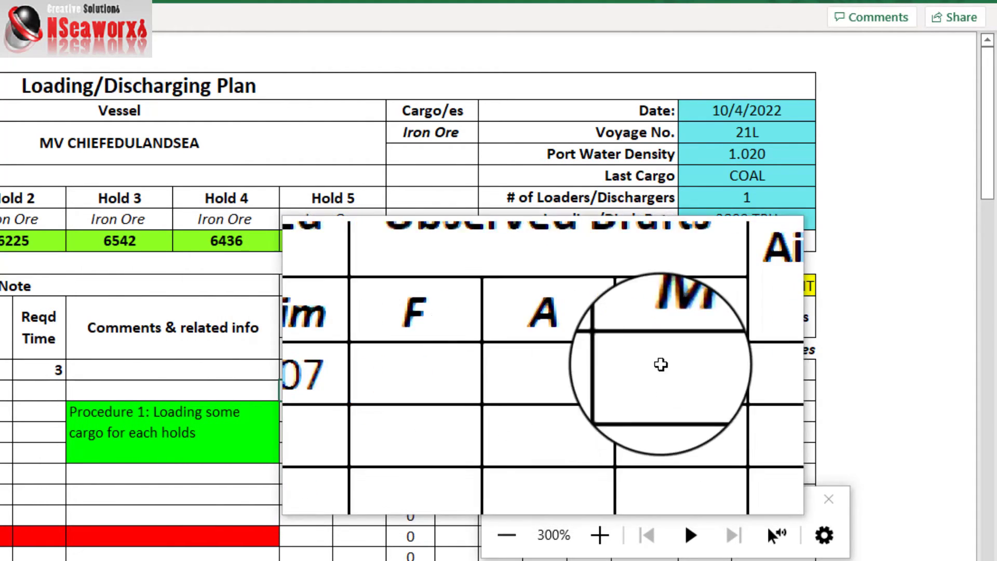
- Record BM 47 and shear force 55 for sequence 1
left_click(669, 364)
type("47")
key("Tab")
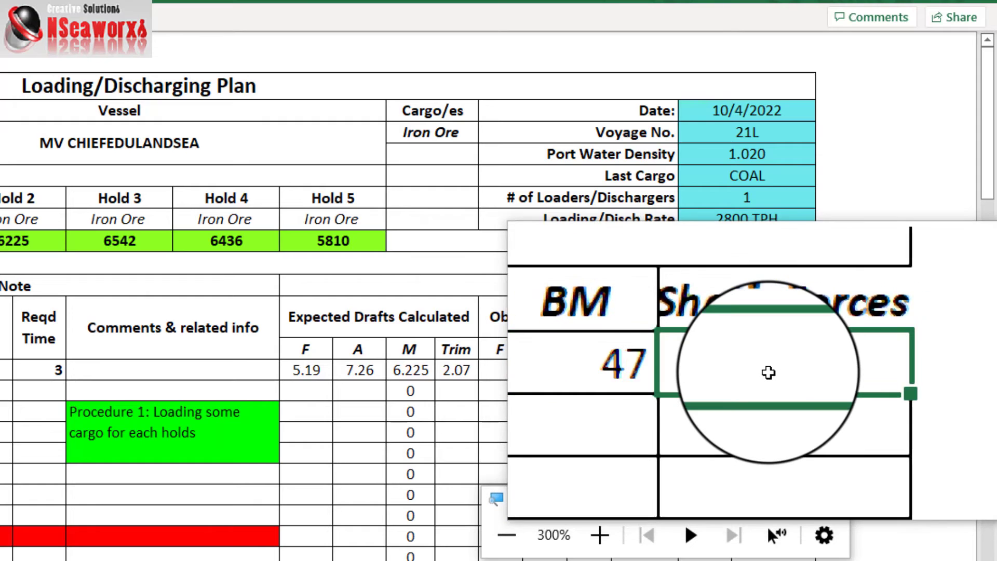
type("55")
key("Return")
left_click(760, 379)
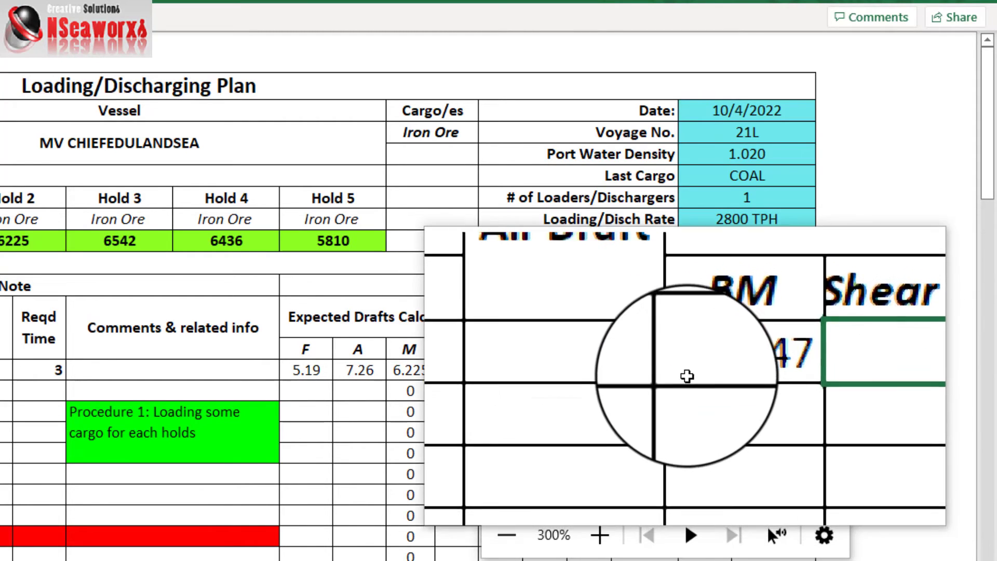